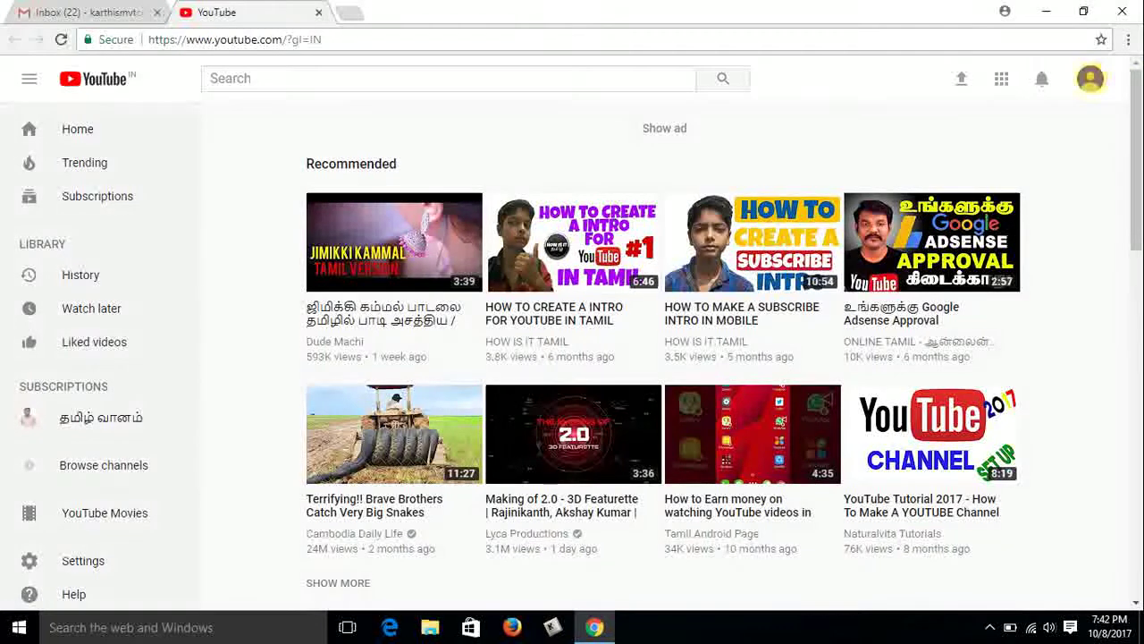
- Create a YouTube channel for the signed-in account with "Tamil" as the first name and "vaanam" as the last name
{"action": "left_click", "coordinate": [1090, 78]}
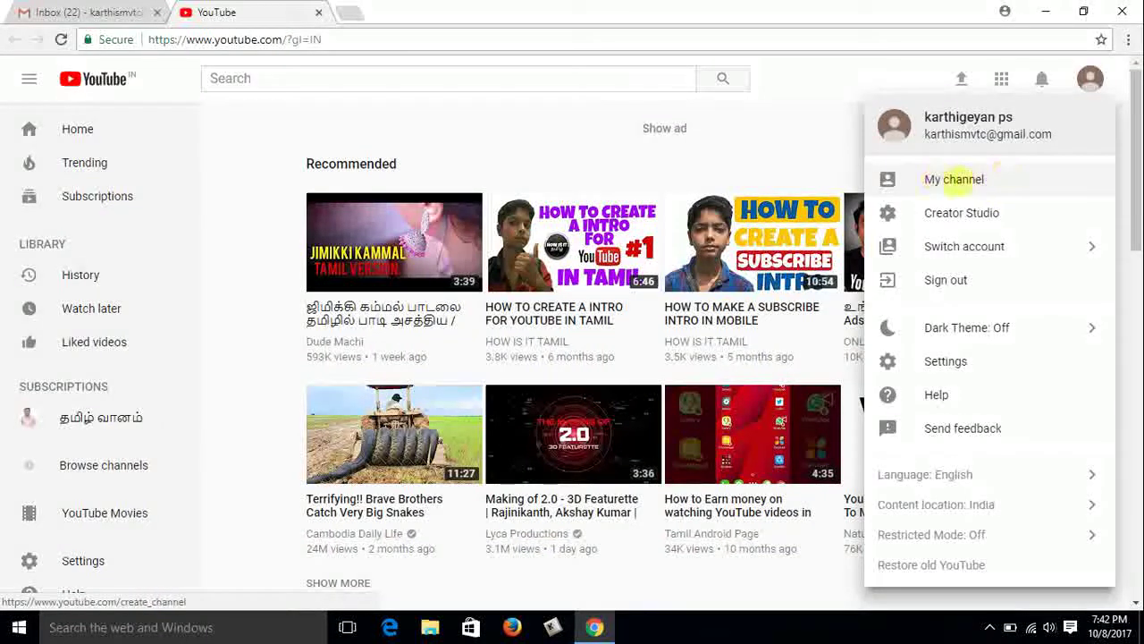
{"action": "left_click", "coordinate": [954, 179]}
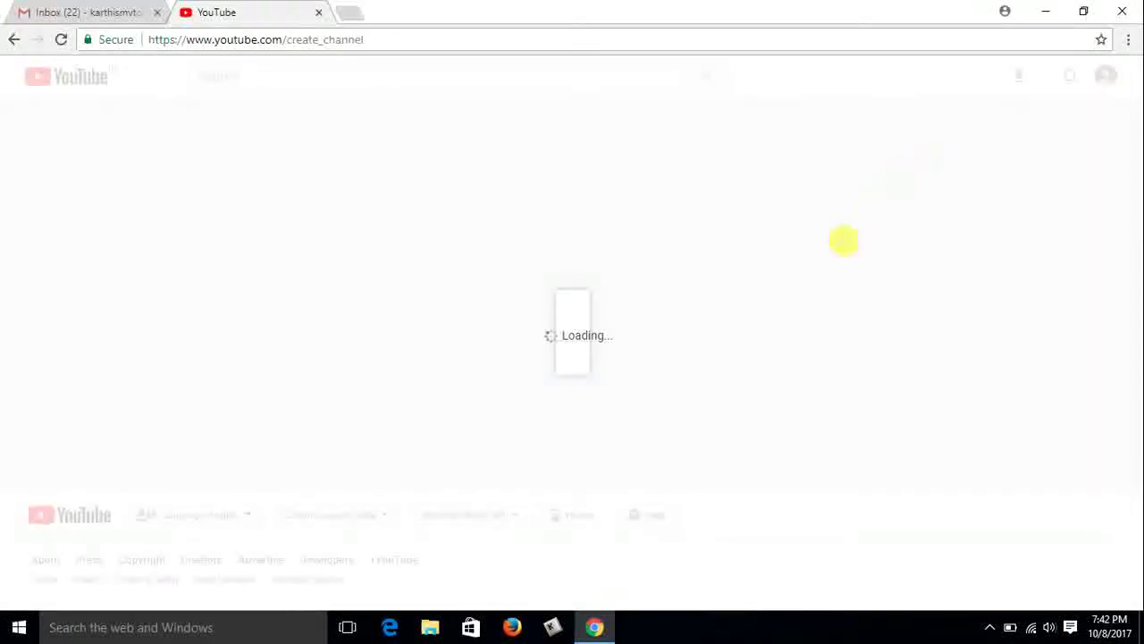
{"action": "left_click_drag", "start_coordinate": [554, 282], "coordinate": [451, 281]}
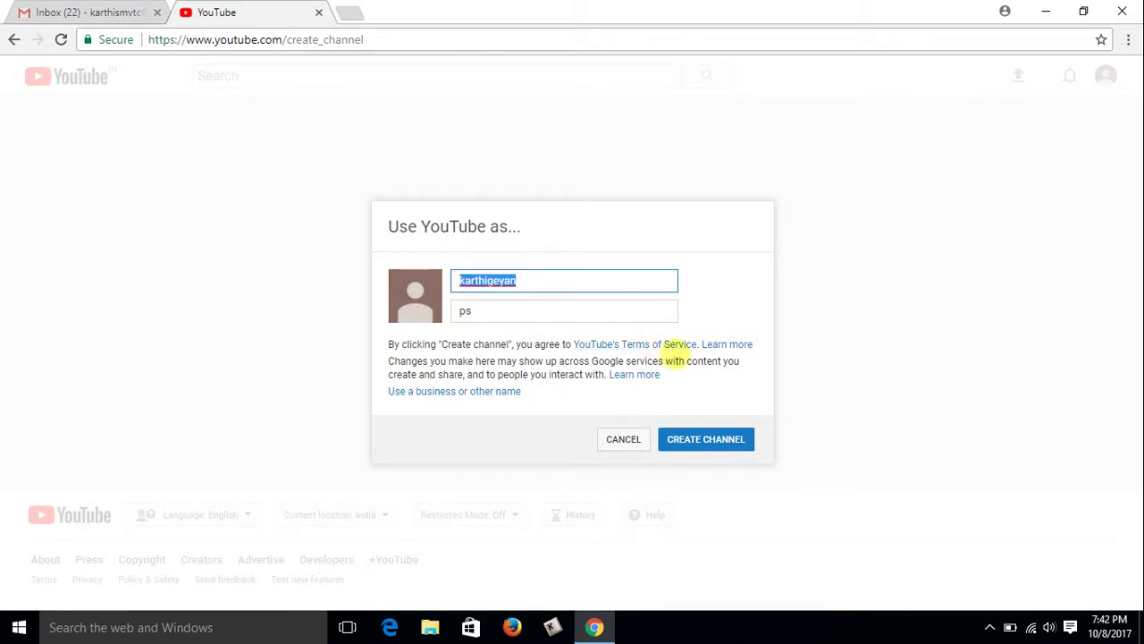
{"action": "type", "text": "Tamil"}
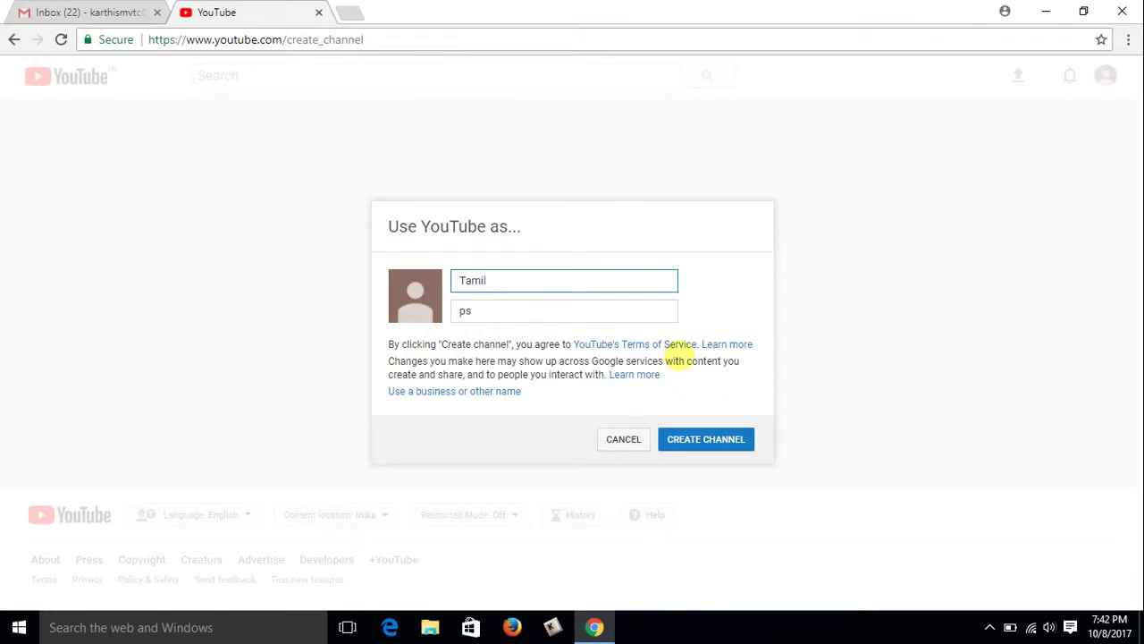
{"action": "left_click_drag", "start_coordinate": [503, 312], "coordinate": [440, 313]}
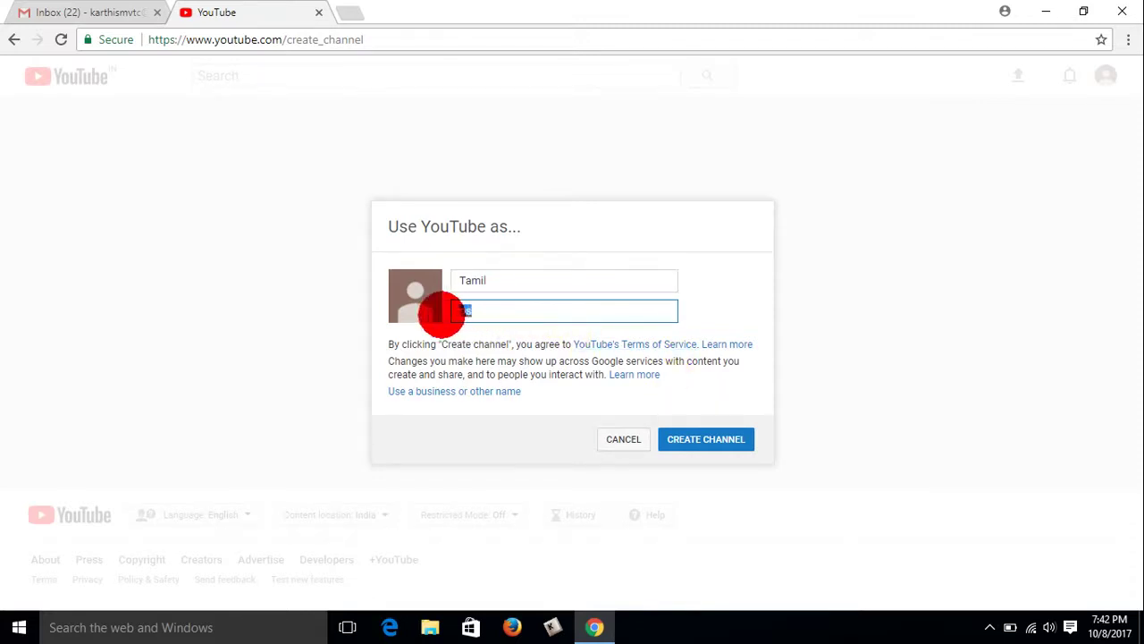
{"action": "type", "text": "va"}
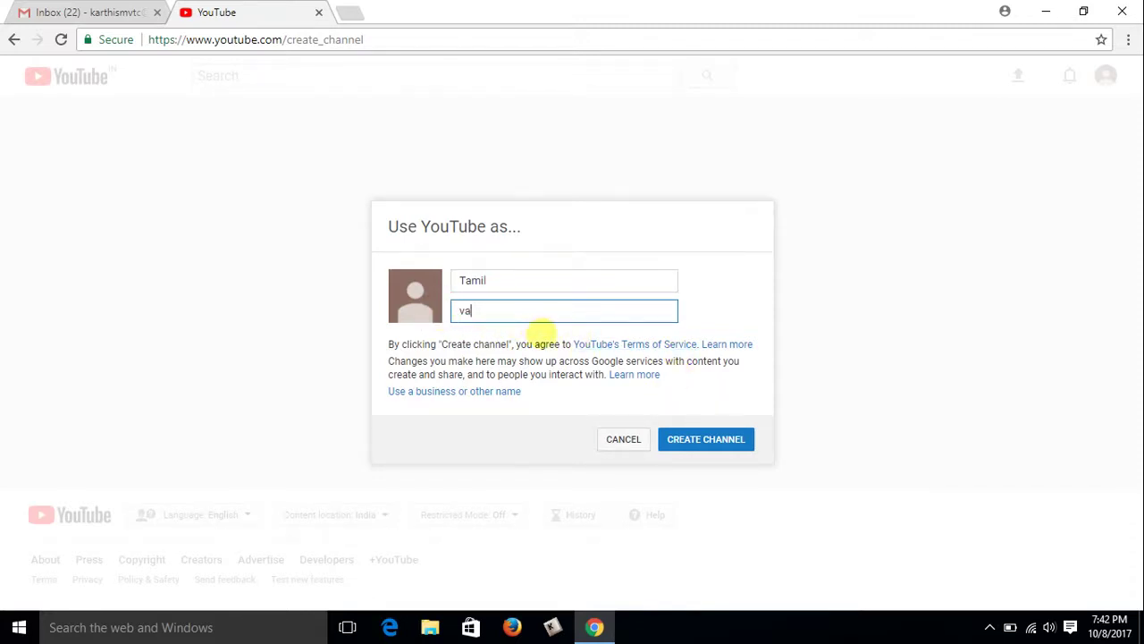
{"action": "type", "text": "anam"}
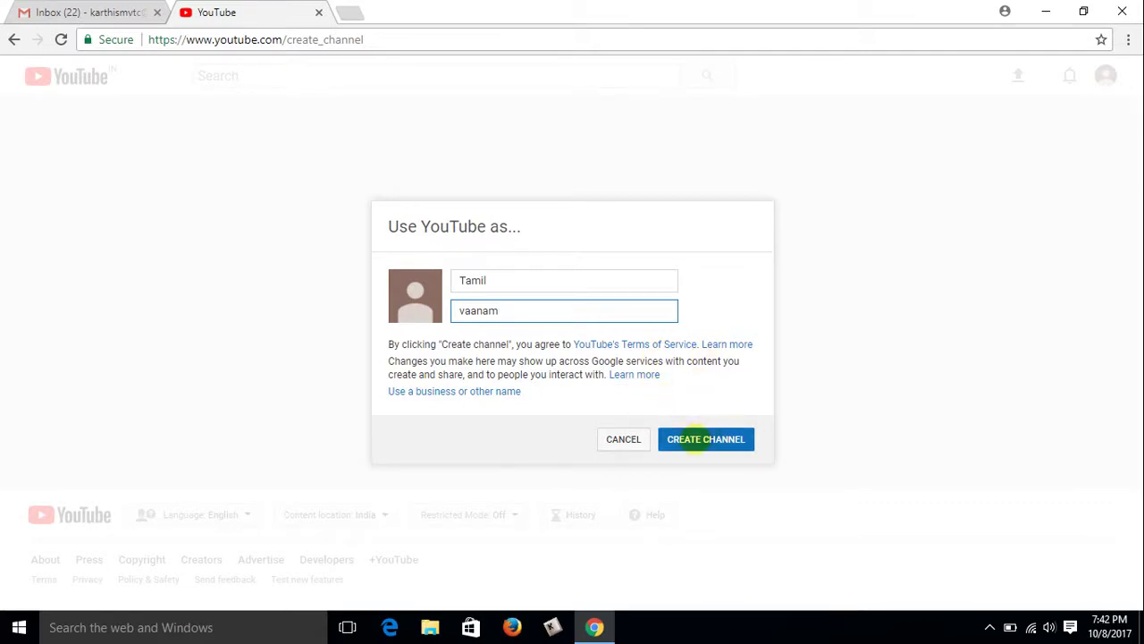
{"action": "left_click", "coordinate": [695, 439]}
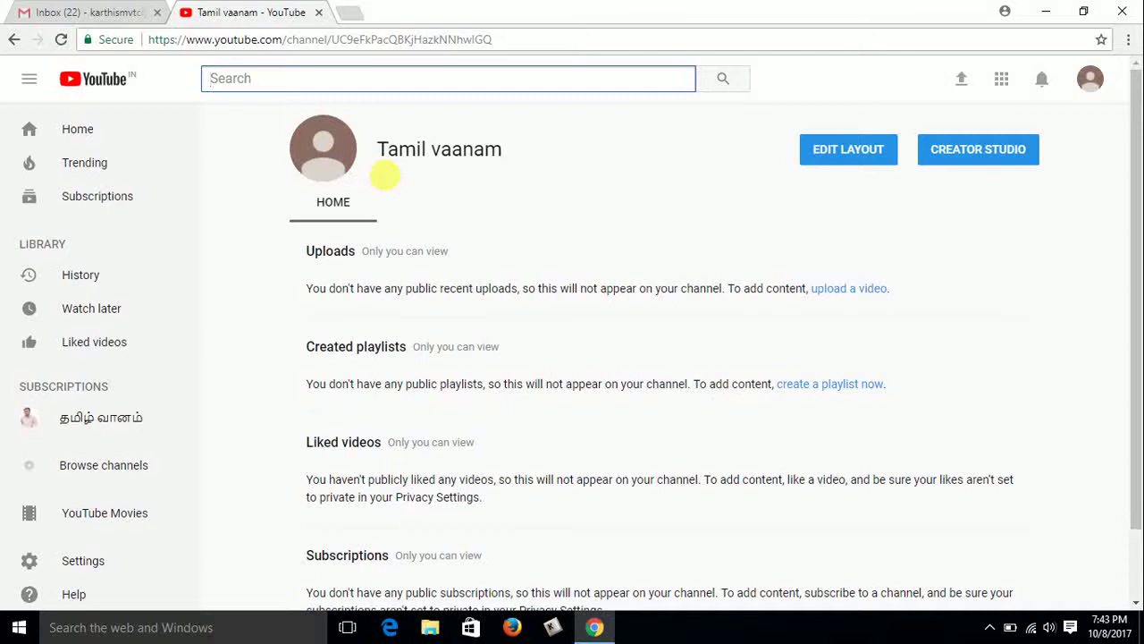
- Open the new channel's layout editing page, go to its video manager and open the channel's Status and Features page
{"action": "left_click", "coordinate": [840, 154]}
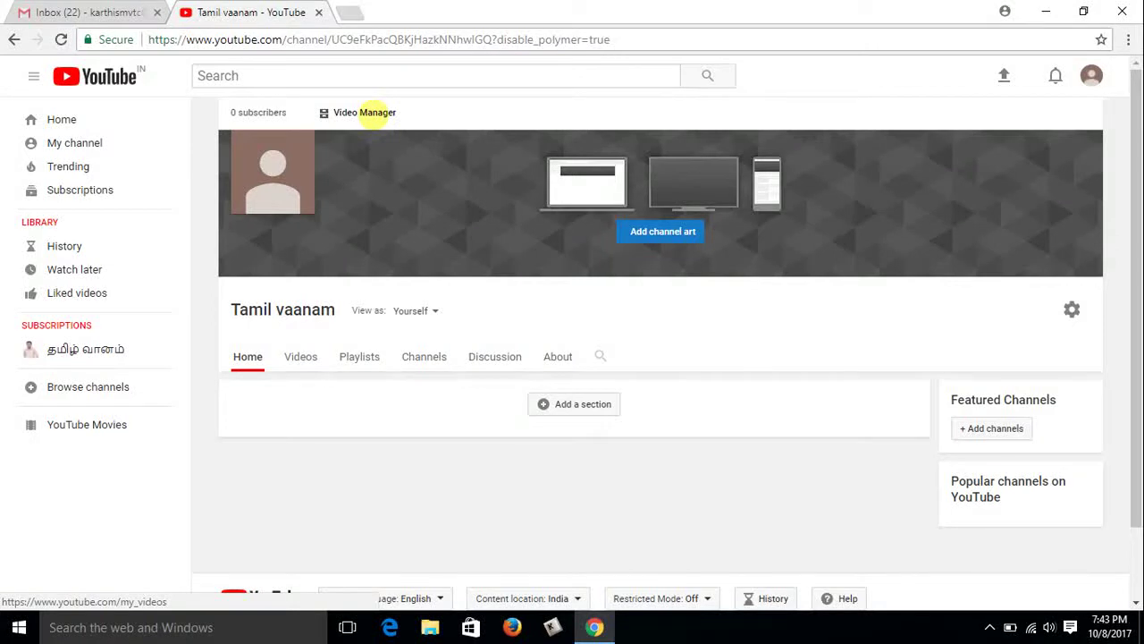
{"action": "left_click", "coordinate": [365, 112]}
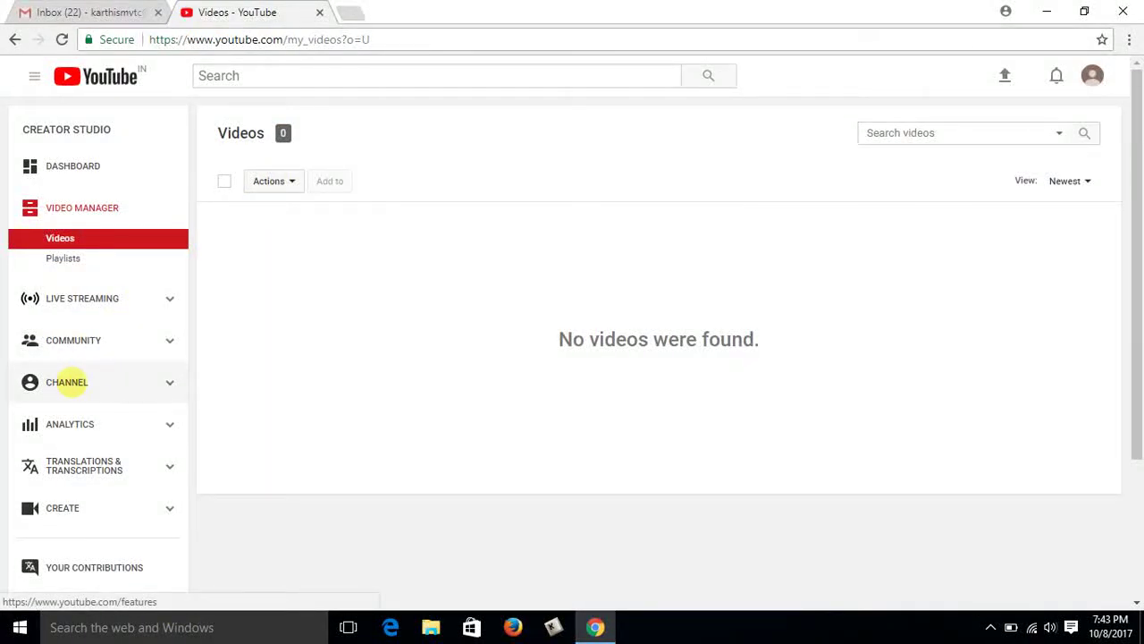
{"action": "left_click", "coordinate": [66, 381]}
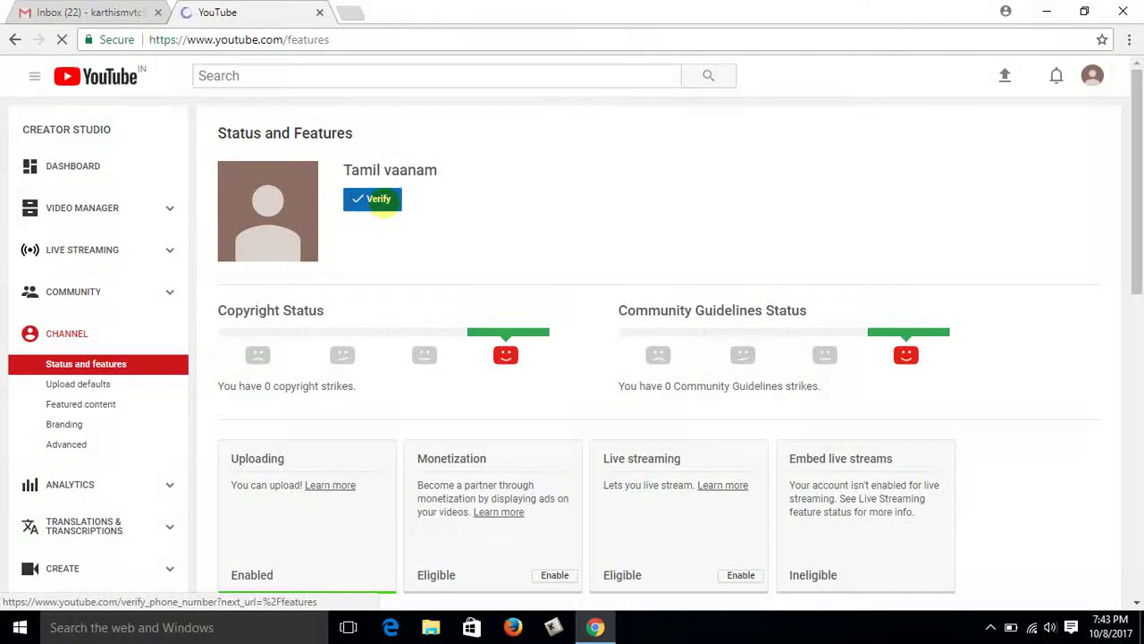
- Try the account's phone verification for India with the code delivered by text message, and leave it without submitting a number
{"action": "left_click", "coordinate": [377, 201]}
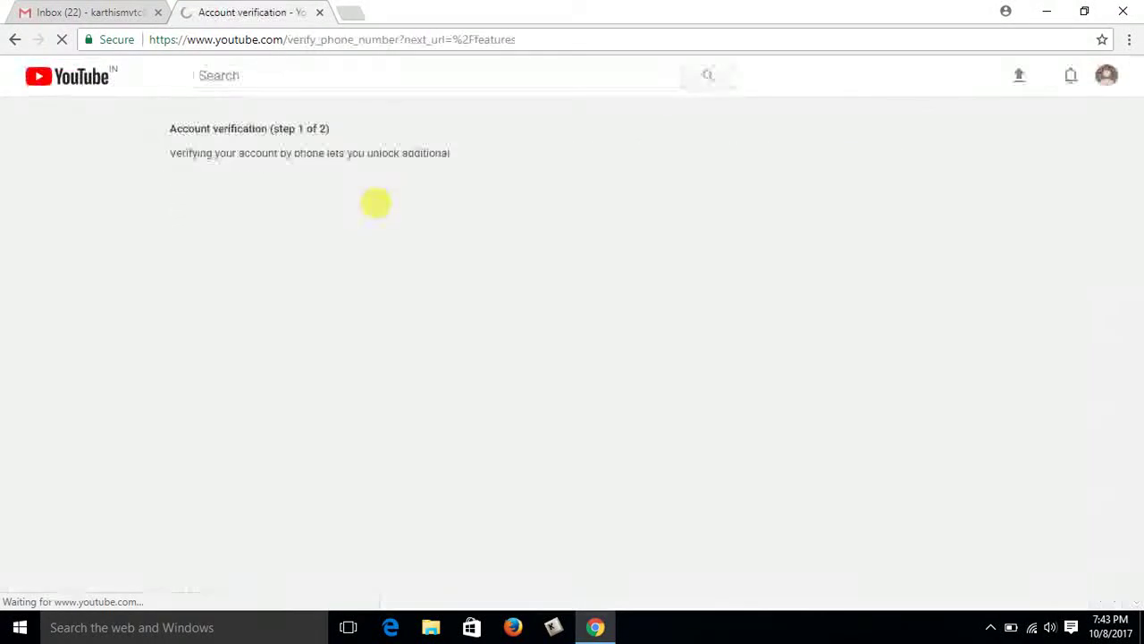
{"action": "left_click", "coordinate": [343, 204]}
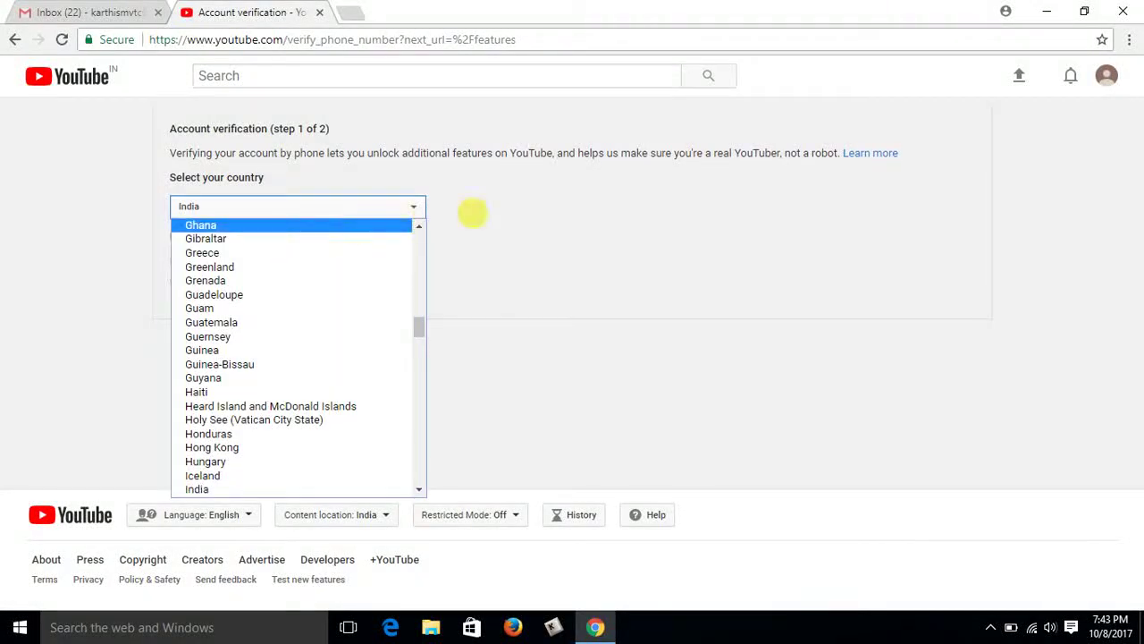
{"action": "left_click", "coordinate": [472, 211]}
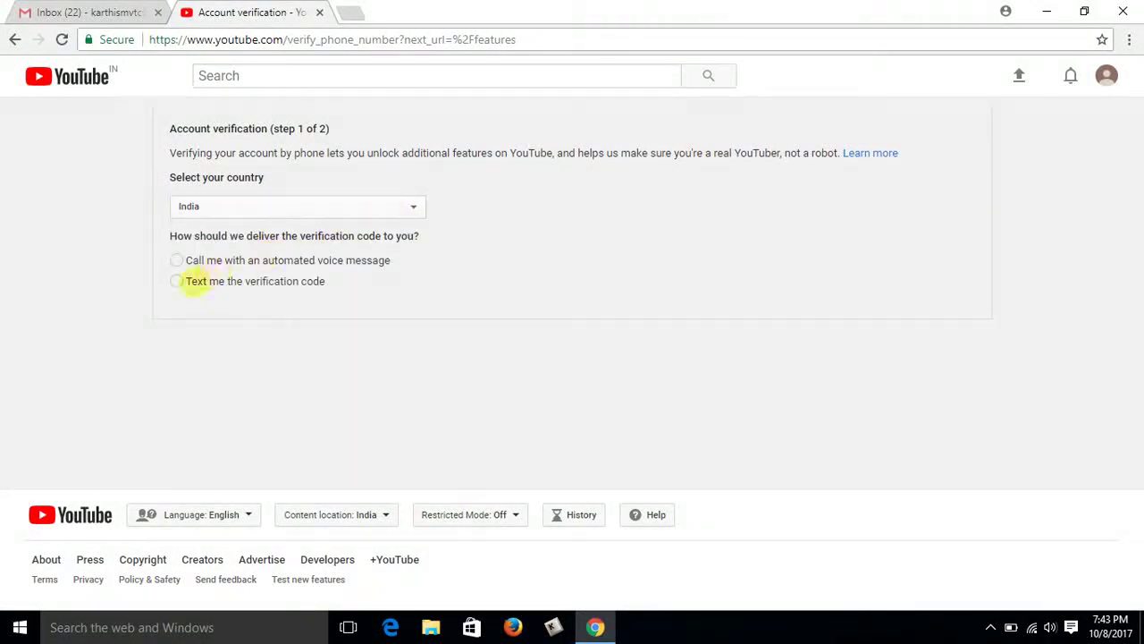
{"action": "left_click", "coordinate": [176, 281]}
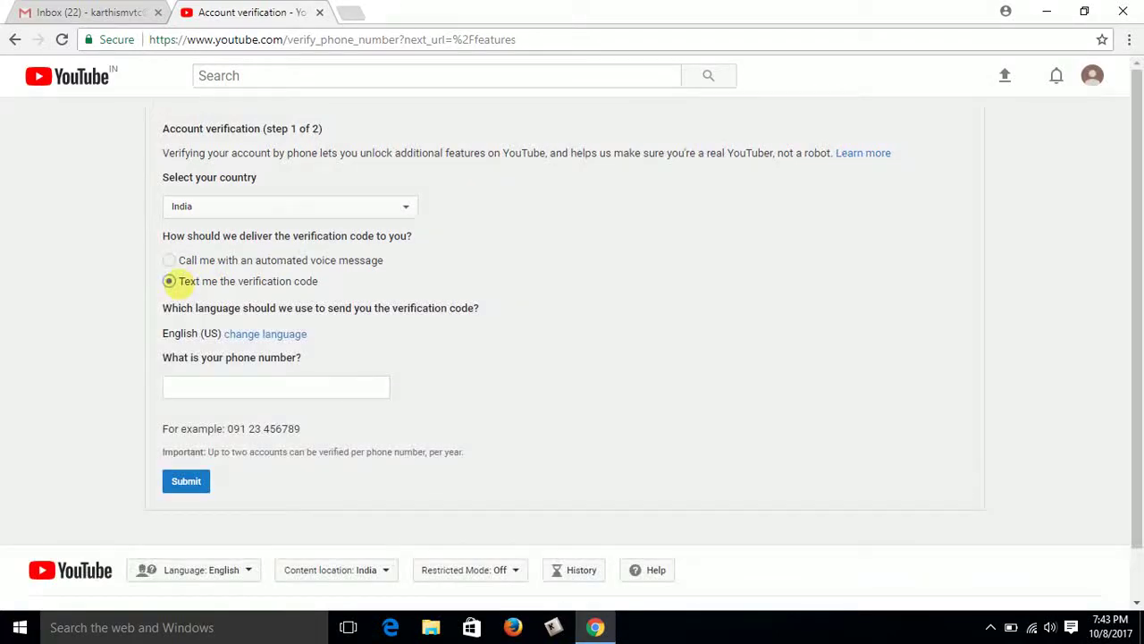
{"action": "left_click", "coordinate": [245, 385]}
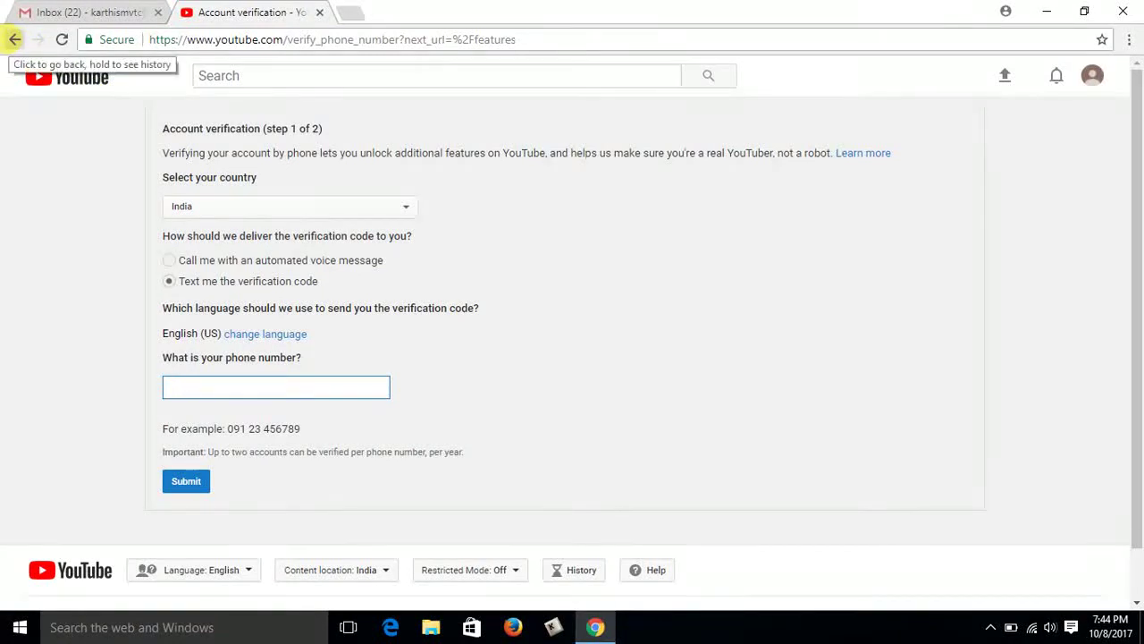
{"action": "left_click", "coordinate": [15, 39]}
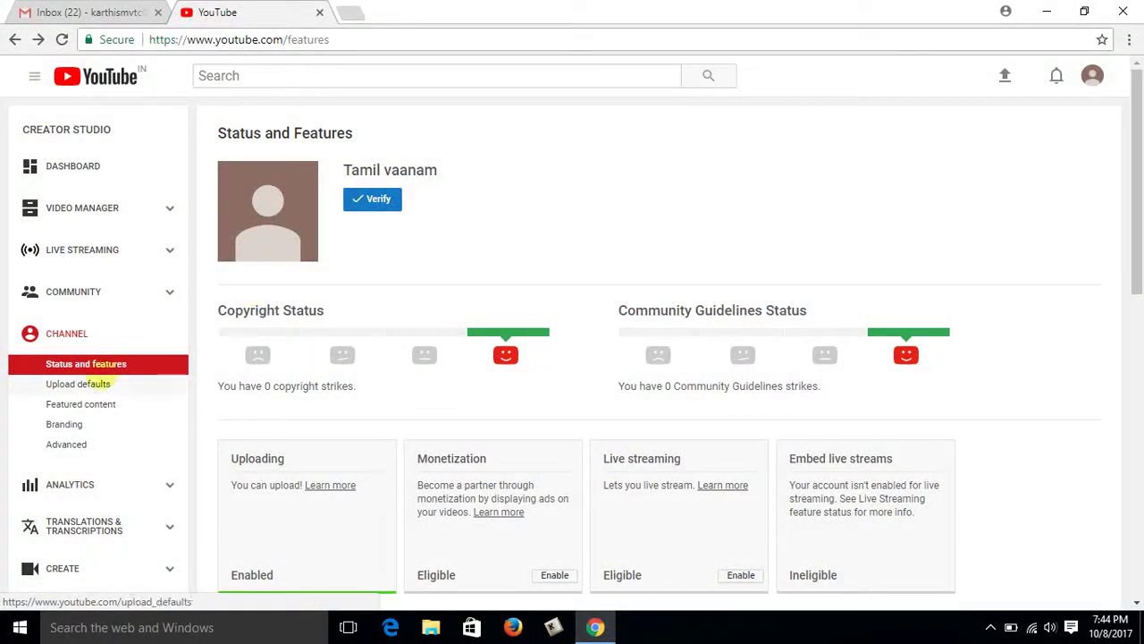
- Open the channel's upload defaults, try Private as the default privacy, and set it back to Public
{"action": "left_click", "coordinate": [93, 387]}
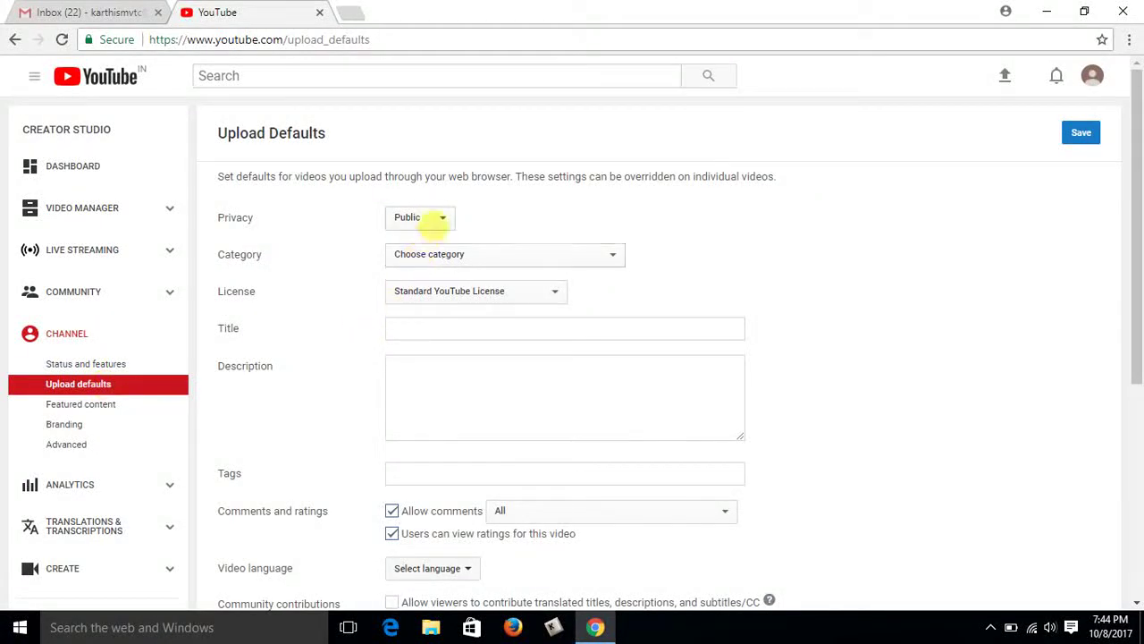
{"action": "left_click", "coordinate": [441, 217]}
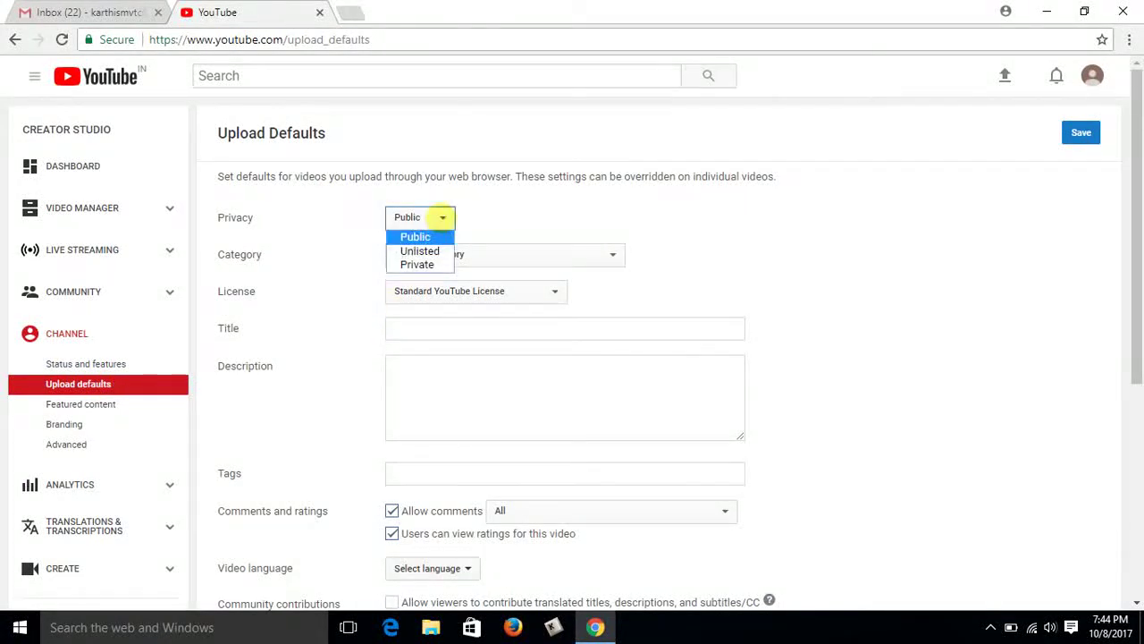
{"action": "left_click", "coordinate": [440, 219]}
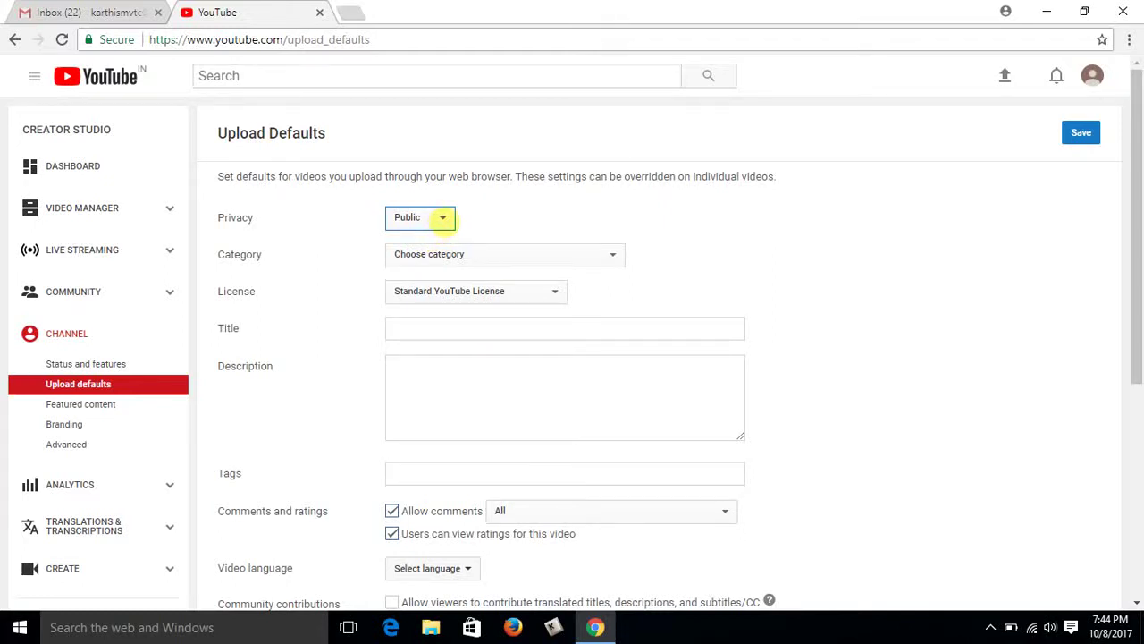
{"action": "left_click", "coordinate": [442, 217]}
{"action": "left_click", "coordinate": [429, 260]}
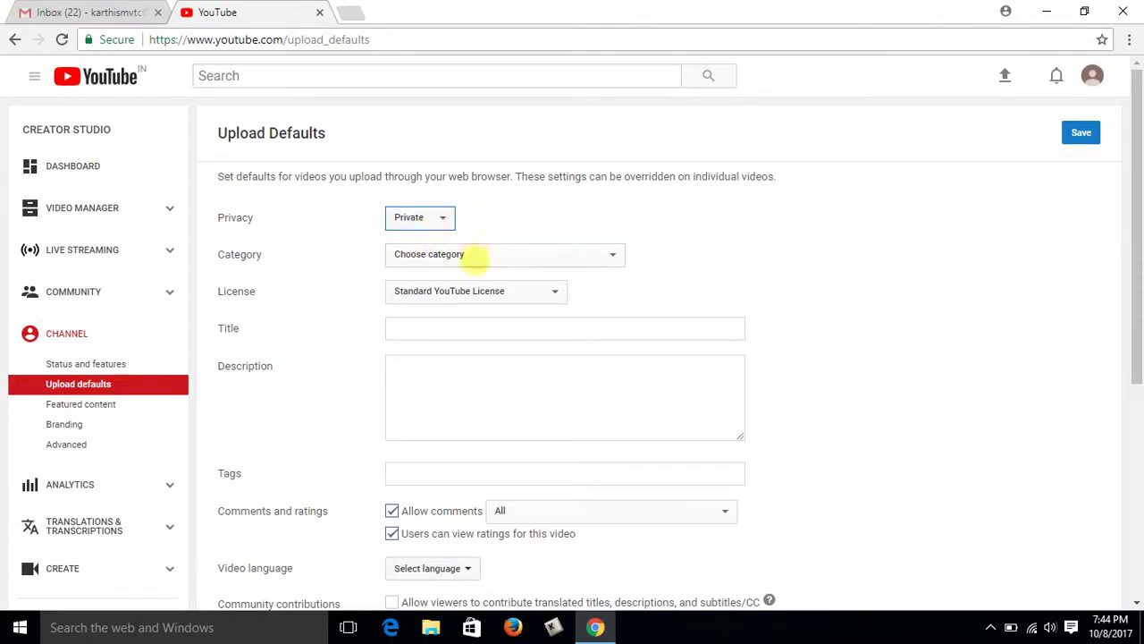
{"action": "left_click", "coordinate": [441, 217]}
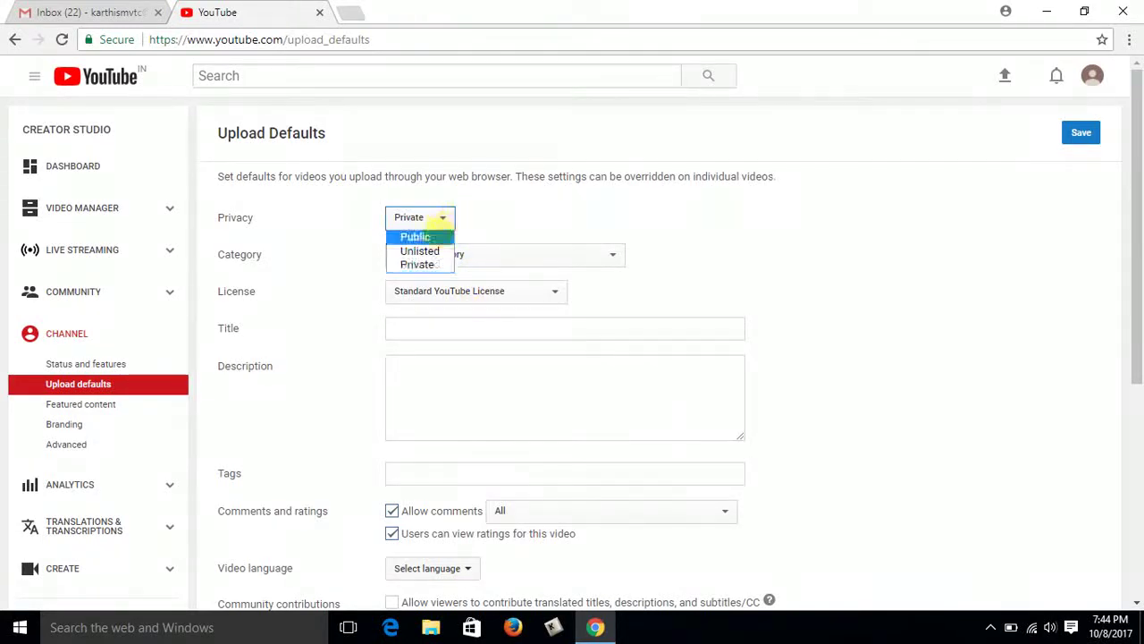
{"action": "left_click", "coordinate": [415, 237]}
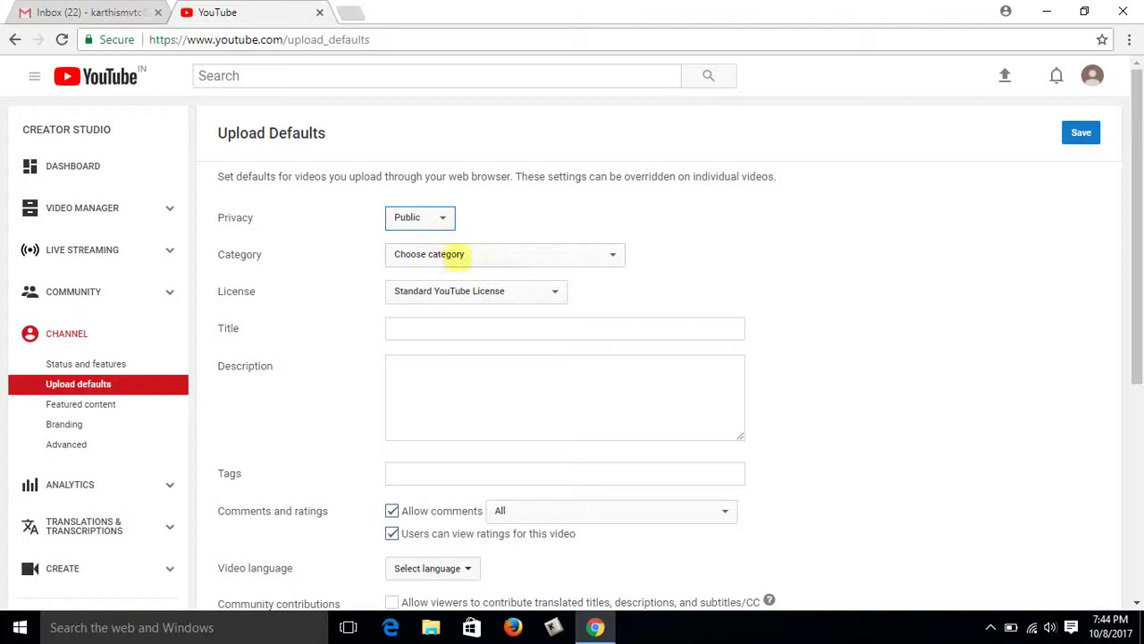
- Examine the upload defaults' category choices, the title, description and tags fields, and the remaining options down to video statistics
{"action": "left_click", "coordinate": [491, 256]}
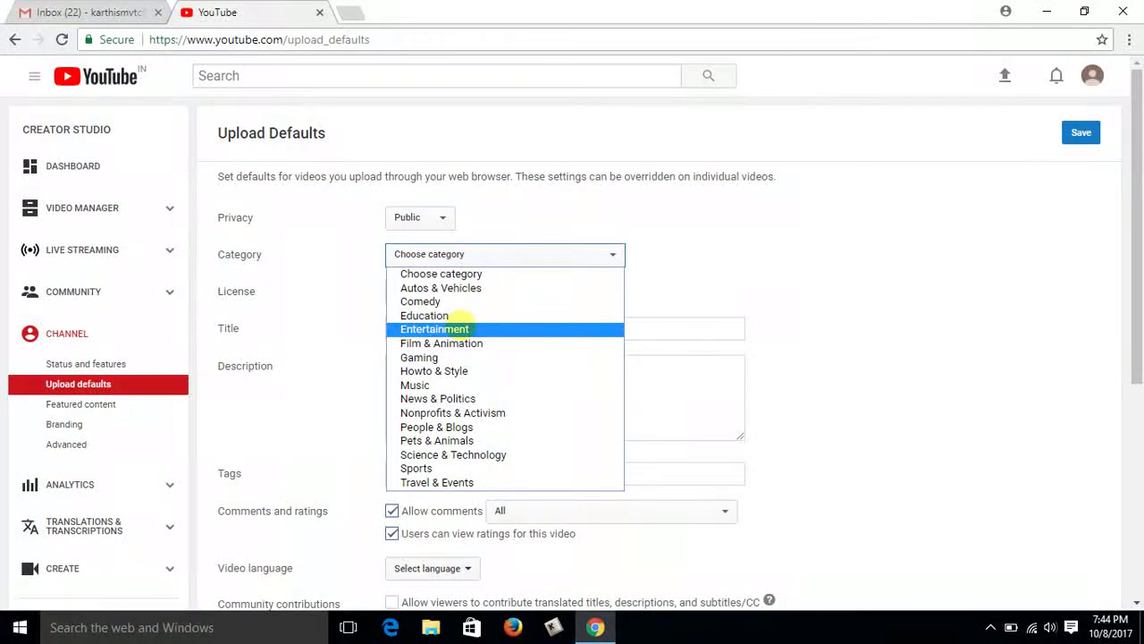
{"action": "left_click", "coordinate": [666, 288]}
{"action": "left_click", "coordinate": [489, 324]}
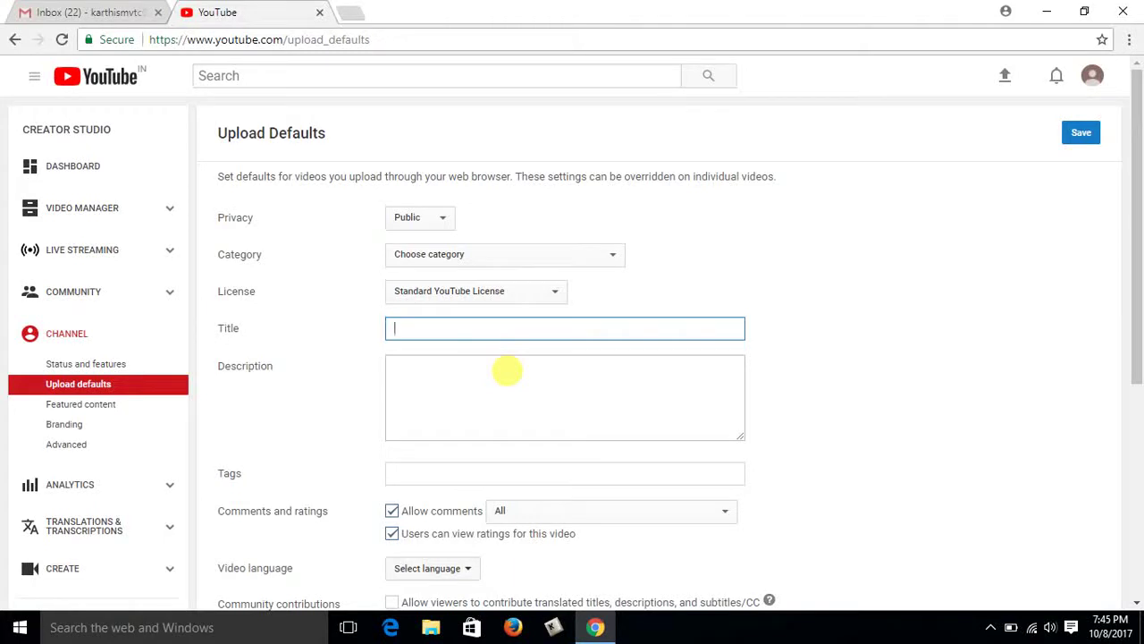
{"action": "left_click", "coordinate": [507, 370]}
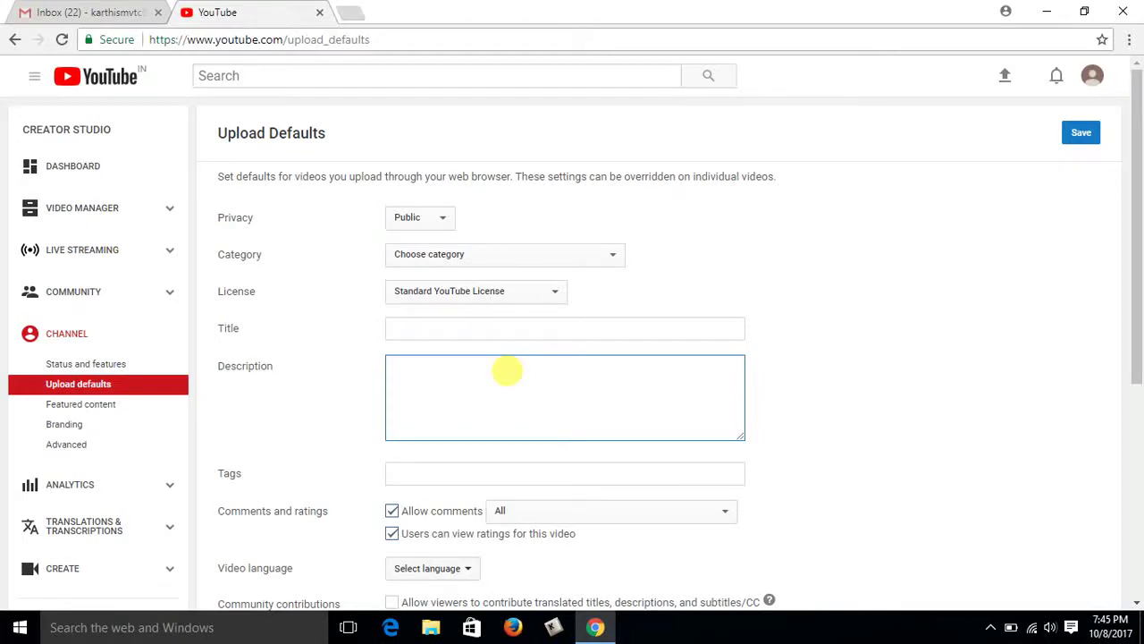
{"action": "scroll", "coordinate": [508, 368], "scroll_direction": "down", "scroll_amount": 2}
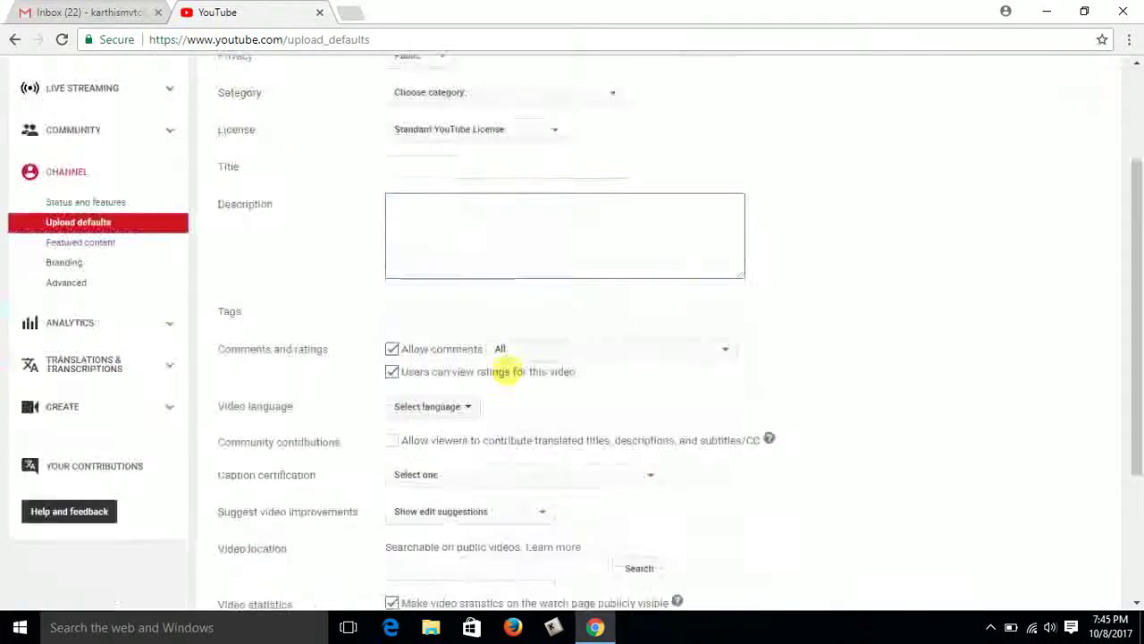
{"action": "left_click", "coordinate": [487, 309]}
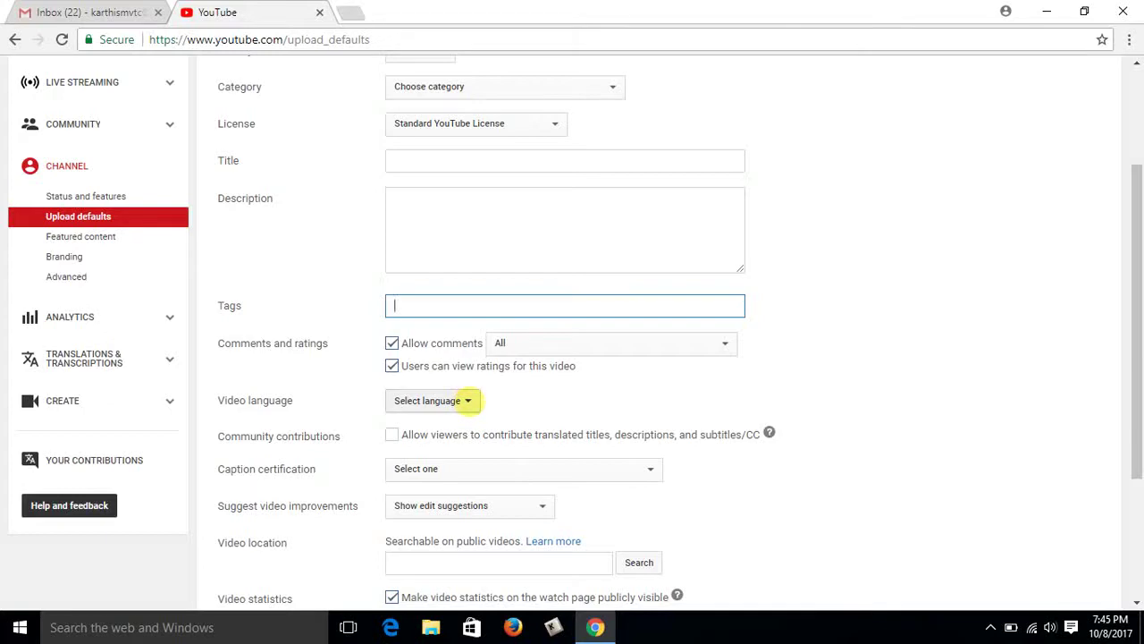
{"action": "scroll", "coordinate": [501, 467], "scroll_direction": "down", "scroll_amount": 2}
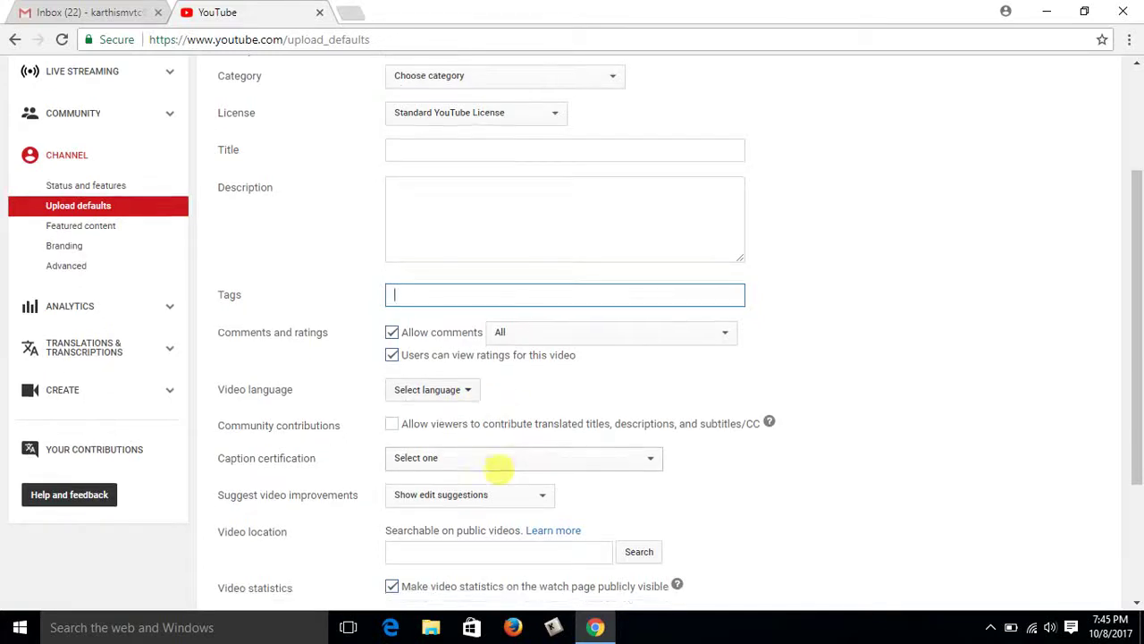
{"action": "scroll", "coordinate": [685, 468], "scroll_direction": "down", "scroll_amount": 1}
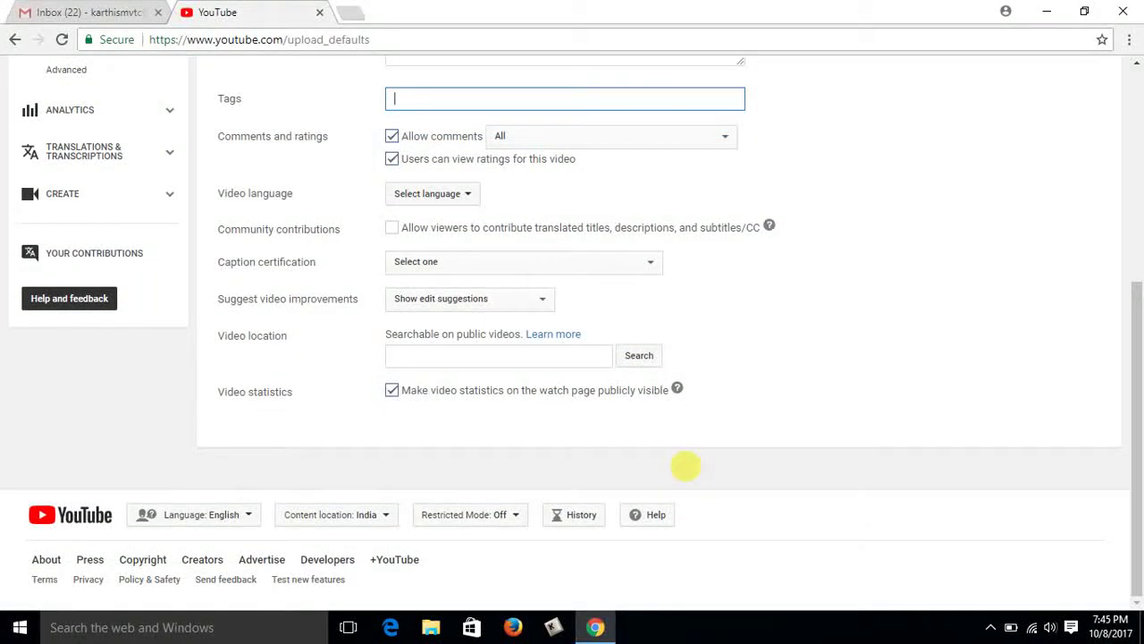
{"action": "scroll", "coordinate": [685, 465], "scroll_direction": "up", "scroll_amount": 5}
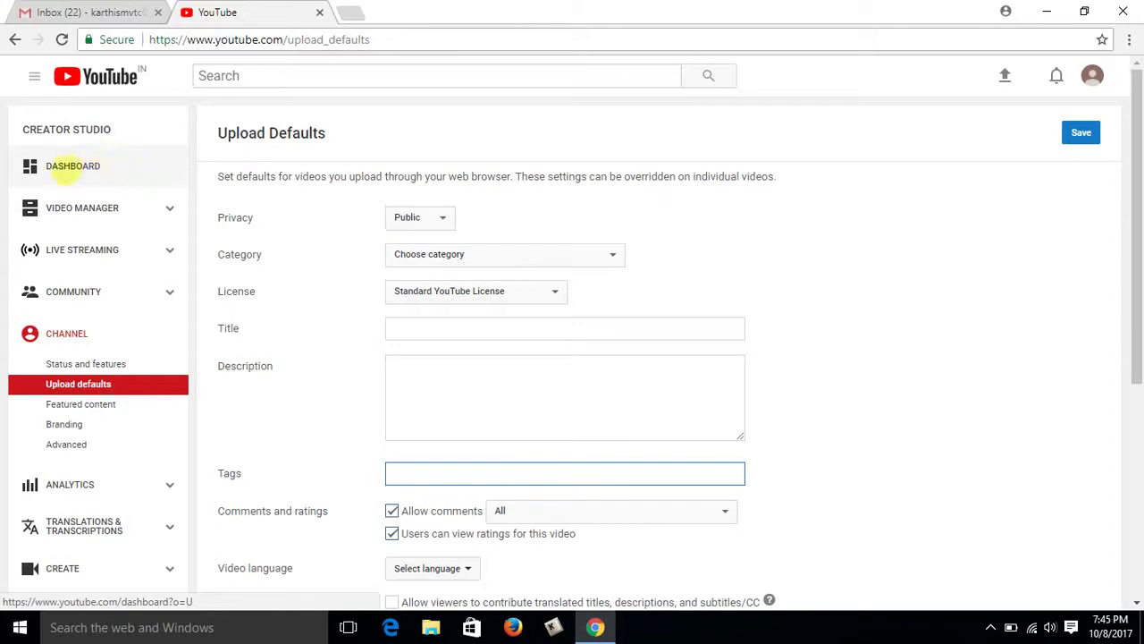
- View the channel from the Creator Studio dashboard, open its About section in layout editing and check the country choices
{"action": "left_click", "coordinate": [73, 165]}
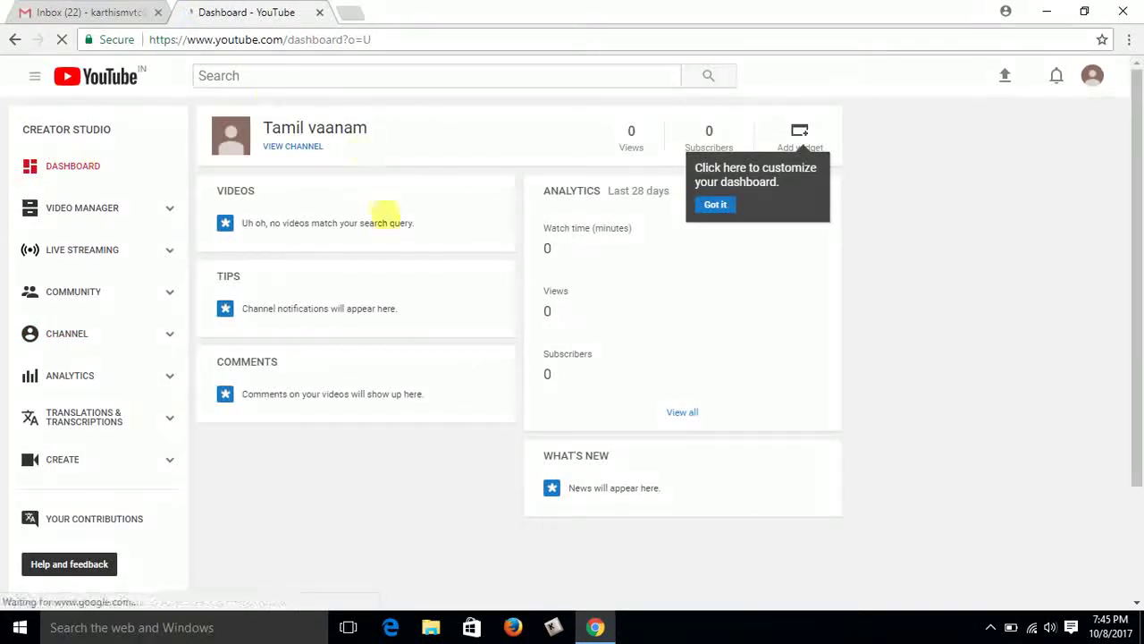
{"action": "left_click", "coordinate": [303, 147]}
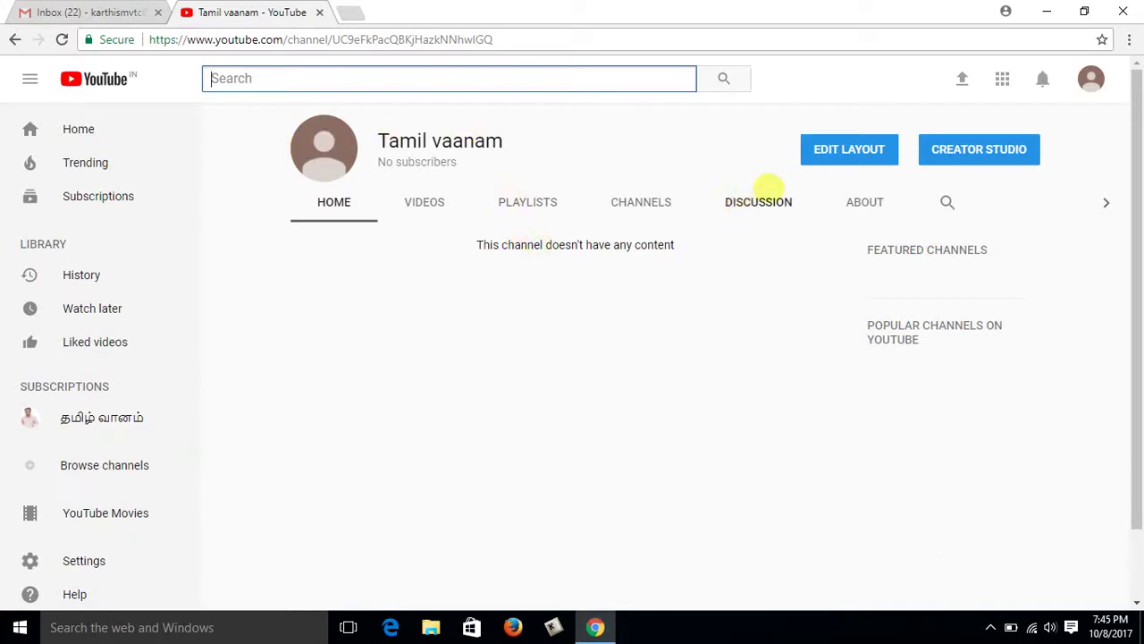
{"action": "left_click", "coordinate": [836, 149]}
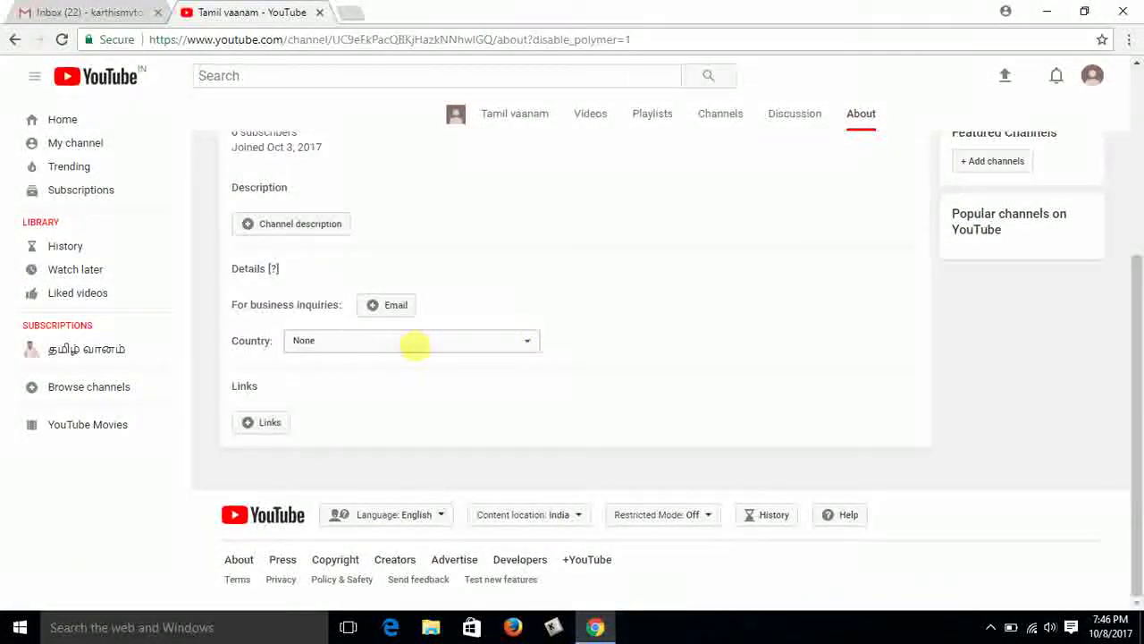
{"action": "left_click", "coordinate": [415, 343]}
{"action": "left_click", "coordinate": [567, 312]}
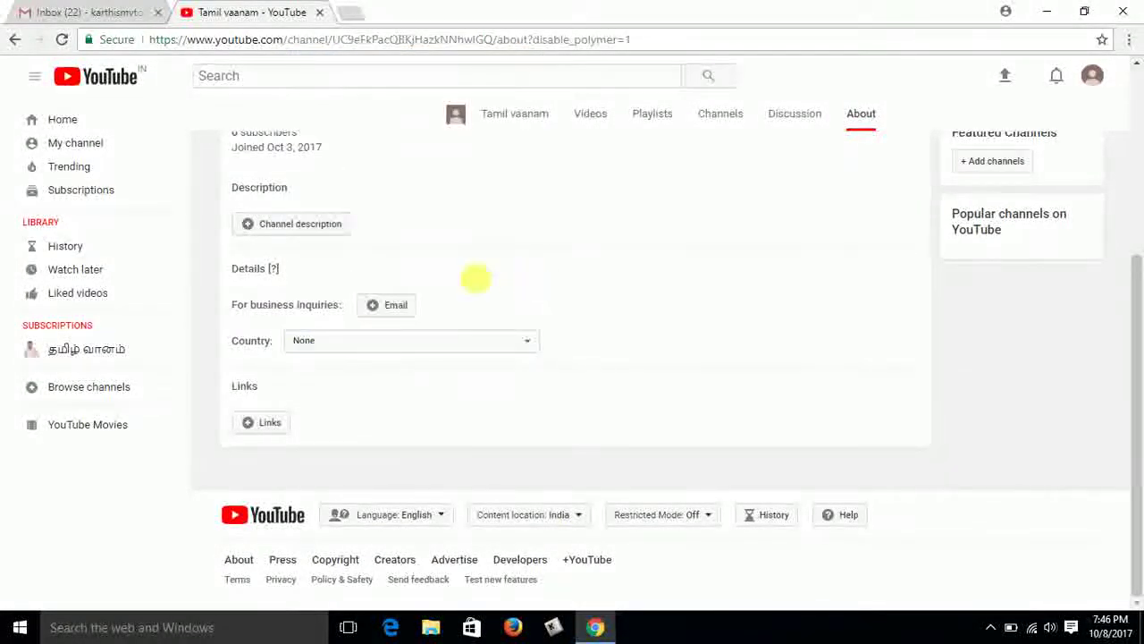
- Open the business inquiries email field and a new custom link row on the About page, and examine their entry fields
{"action": "left_click", "coordinate": [400, 304]}
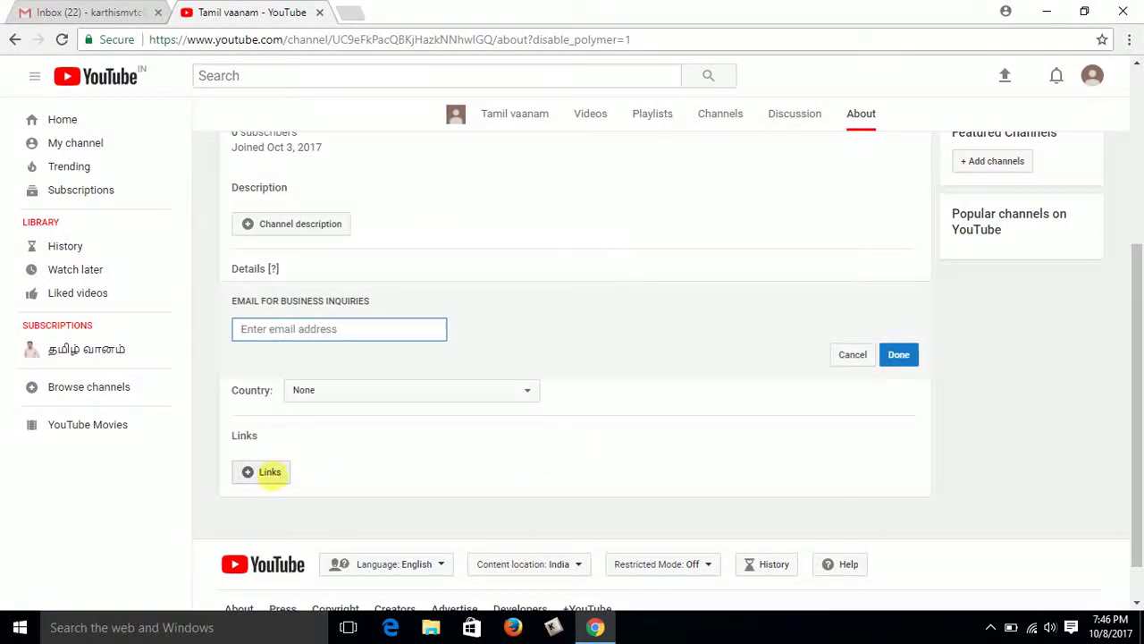
{"action": "left_click", "coordinate": [270, 472]}
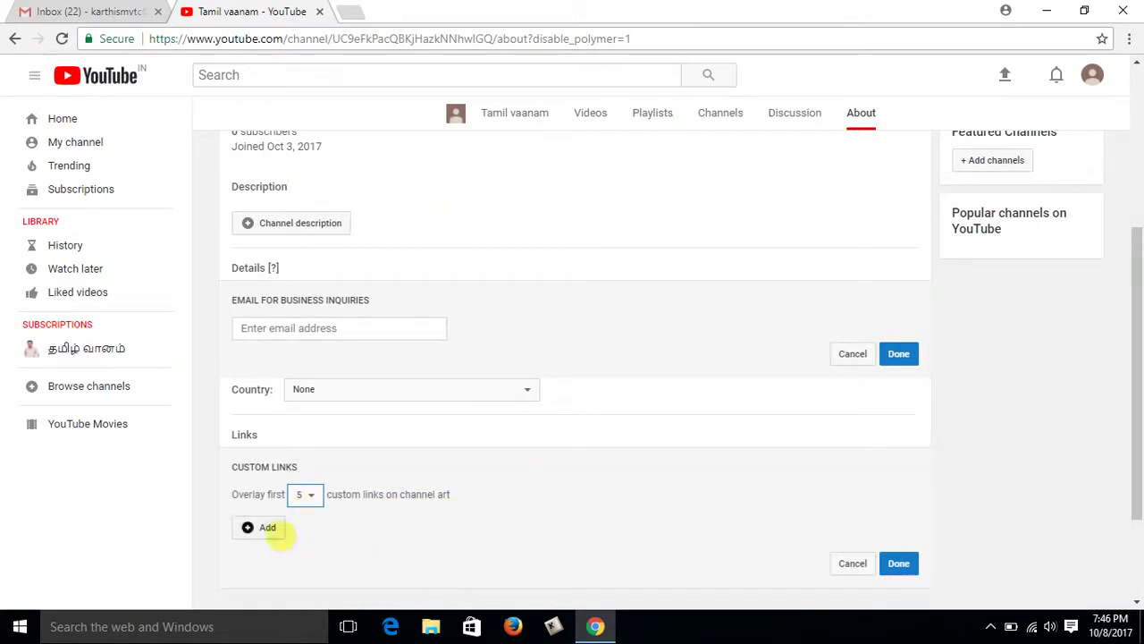
{"action": "left_click", "coordinate": [267, 527]}
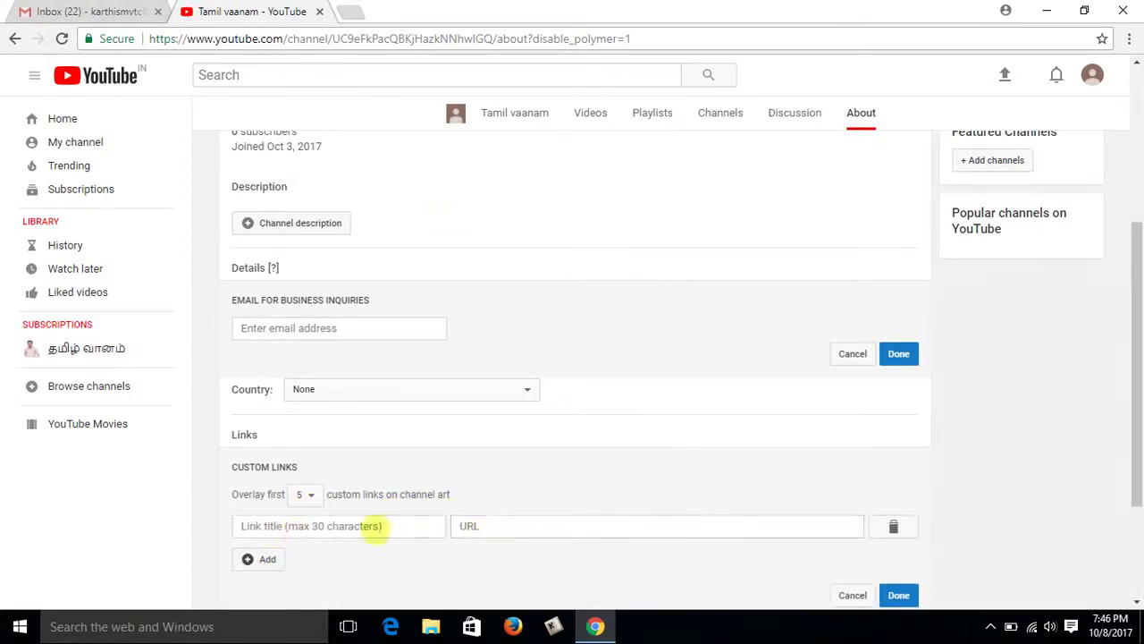
{"action": "left_click", "coordinate": [488, 528]}
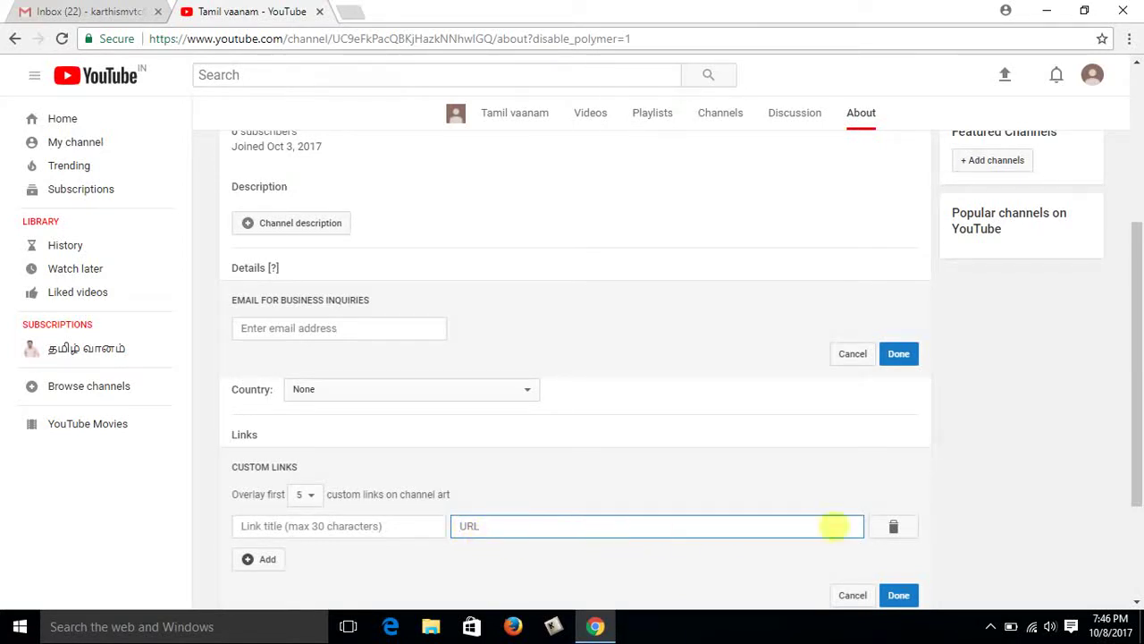
{"action": "scroll", "coordinate": [881, 508], "scroll_direction": "up", "scroll_amount": 3}
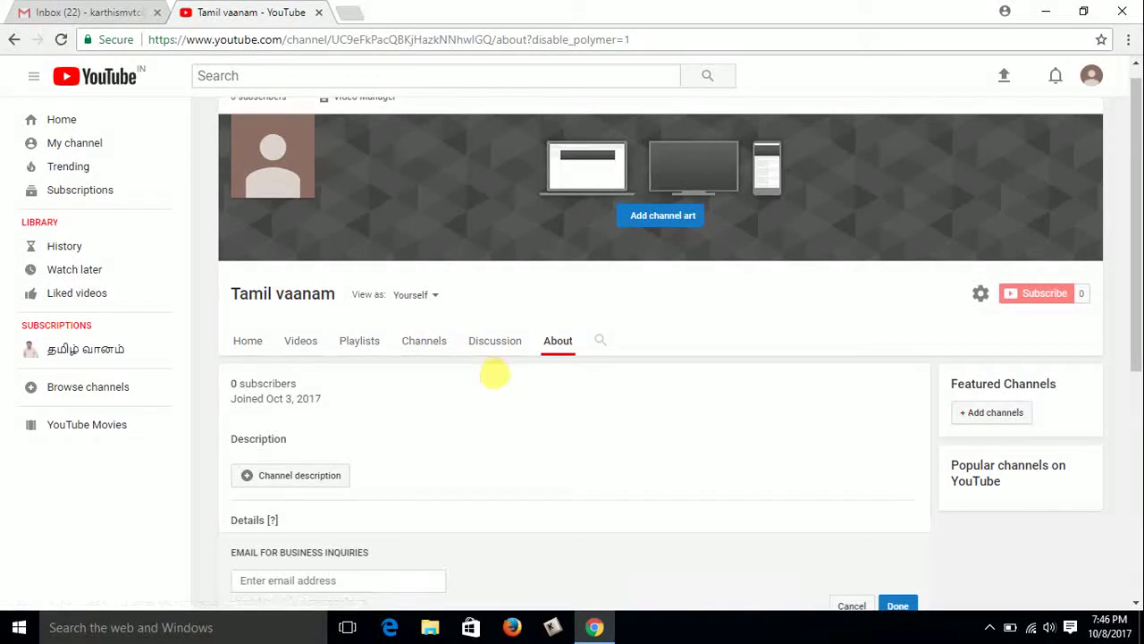
{"action": "scroll", "coordinate": [495, 374], "scroll_direction": "down", "scroll_amount": 2}
{"action": "scroll", "coordinate": [401, 306], "scroll_direction": "up", "scroll_amount": 2}
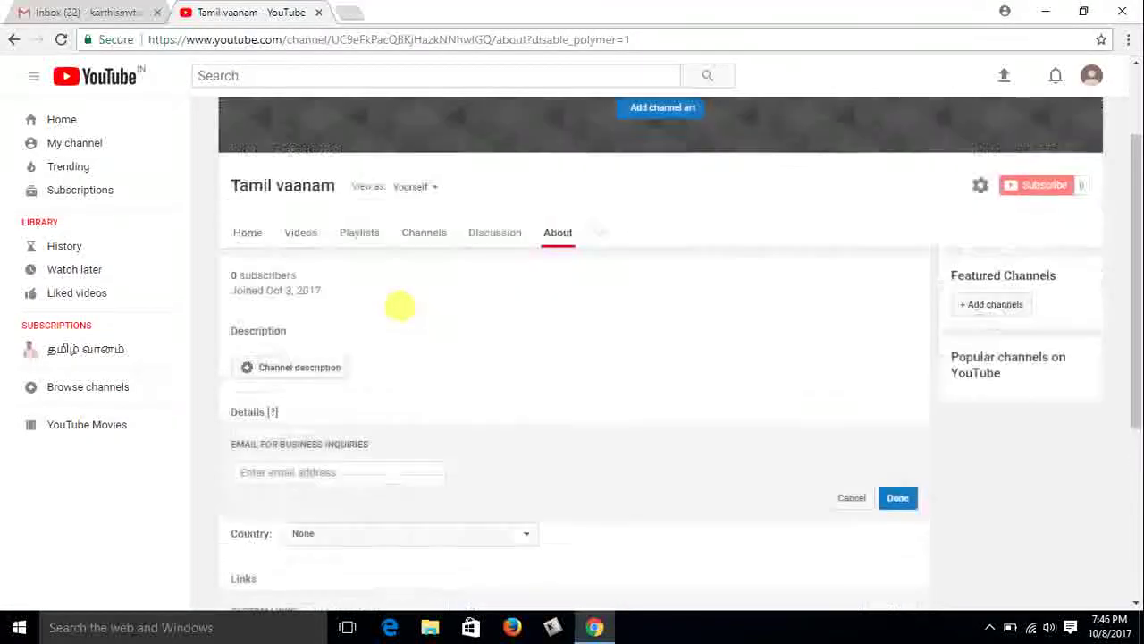
{"action": "left_click", "coordinate": [301, 355]}
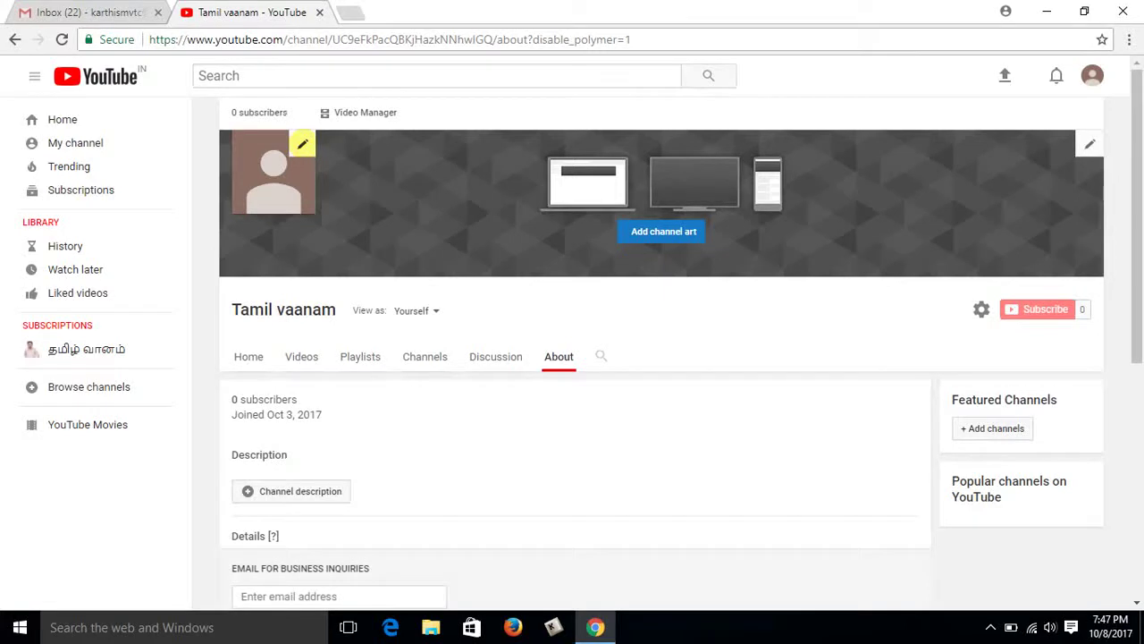
- Try the Thamline picture as the channel icon through Google About me, leave without uploading it, and return to the YouTube channel
{"action": "left_click", "coordinate": [302, 143]}
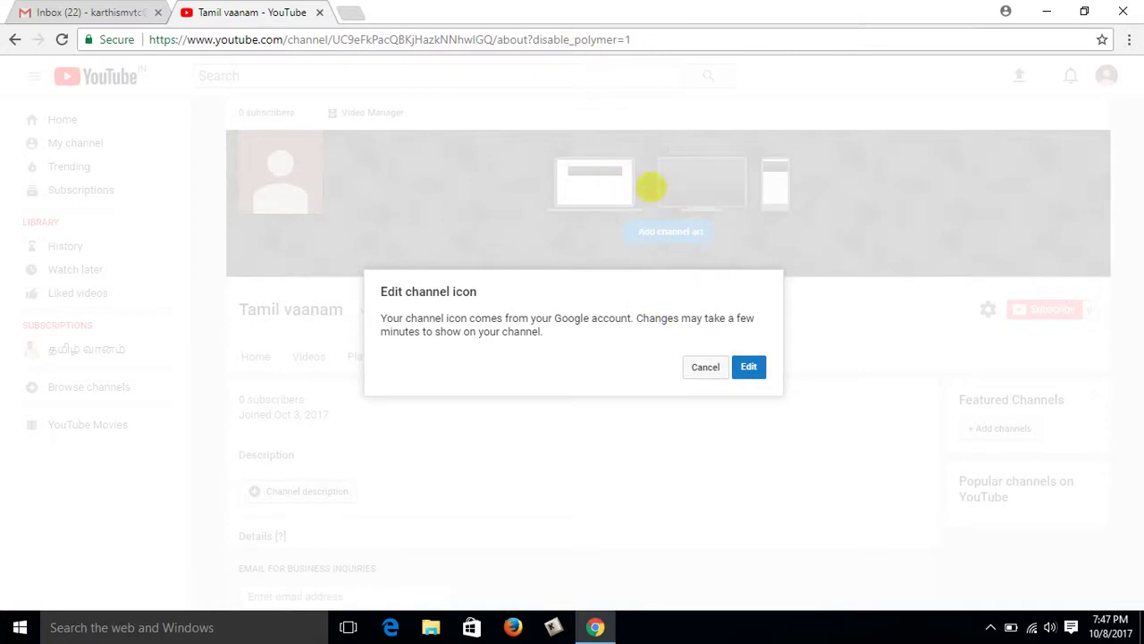
{"action": "left_click", "coordinate": [750, 366]}
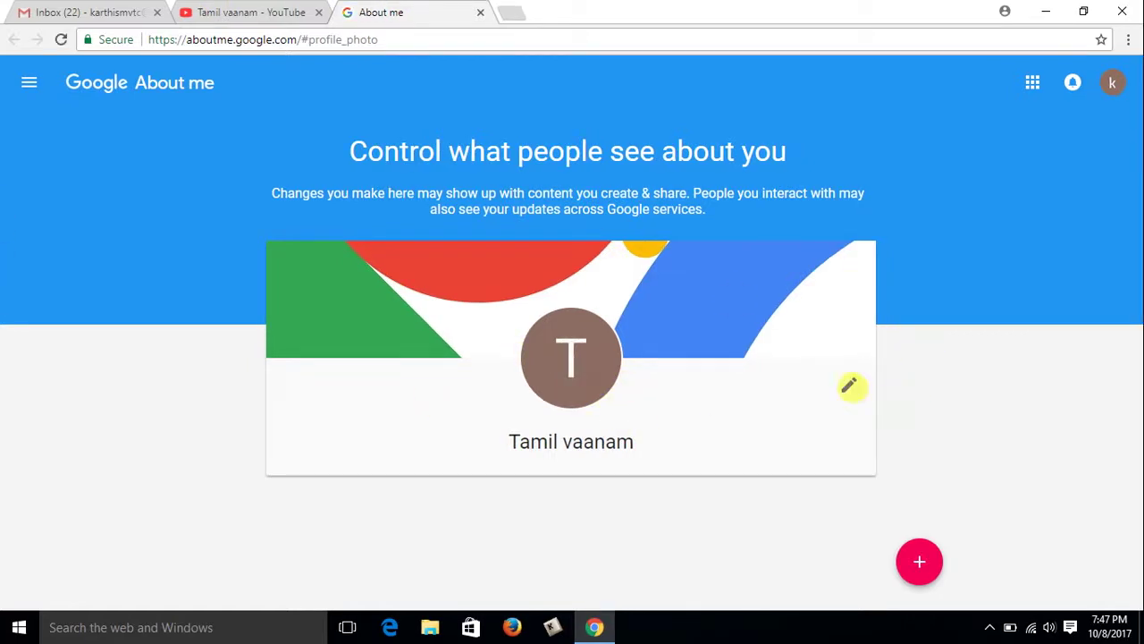
{"action": "left_click", "coordinate": [849, 385]}
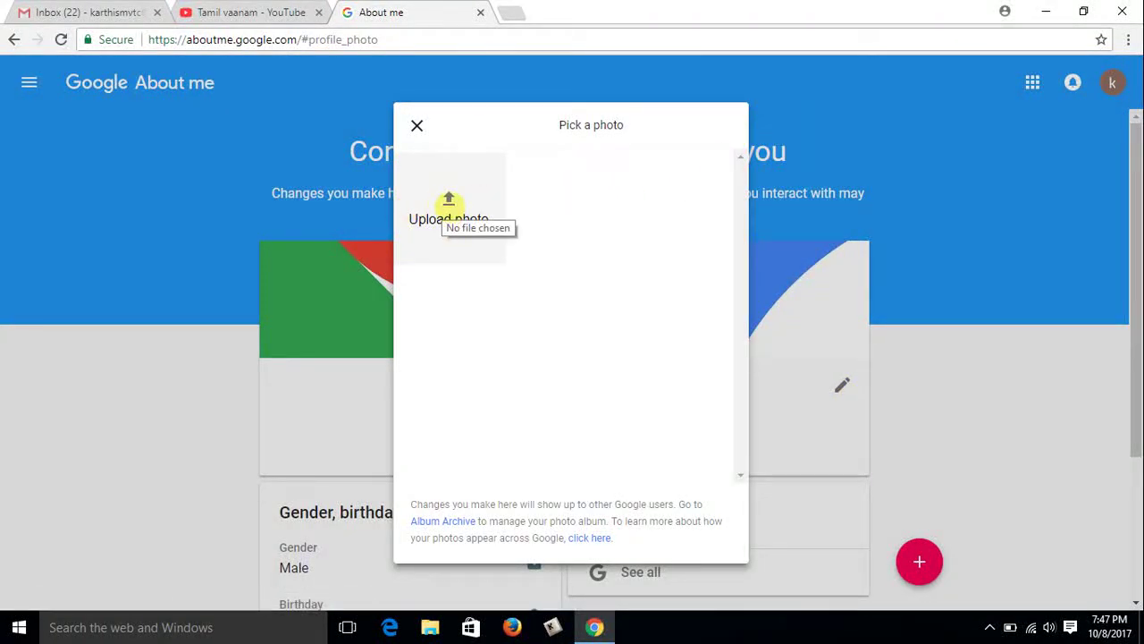
{"action": "left_click", "coordinate": [449, 198]}
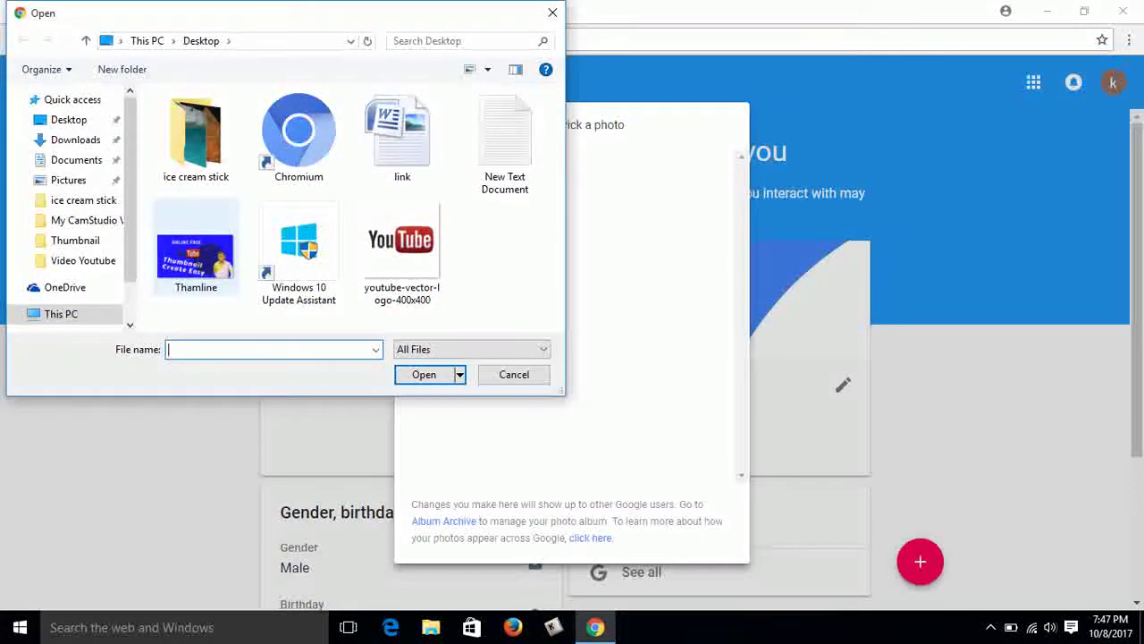
{"action": "left_click", "coordinate": [196, 254]}
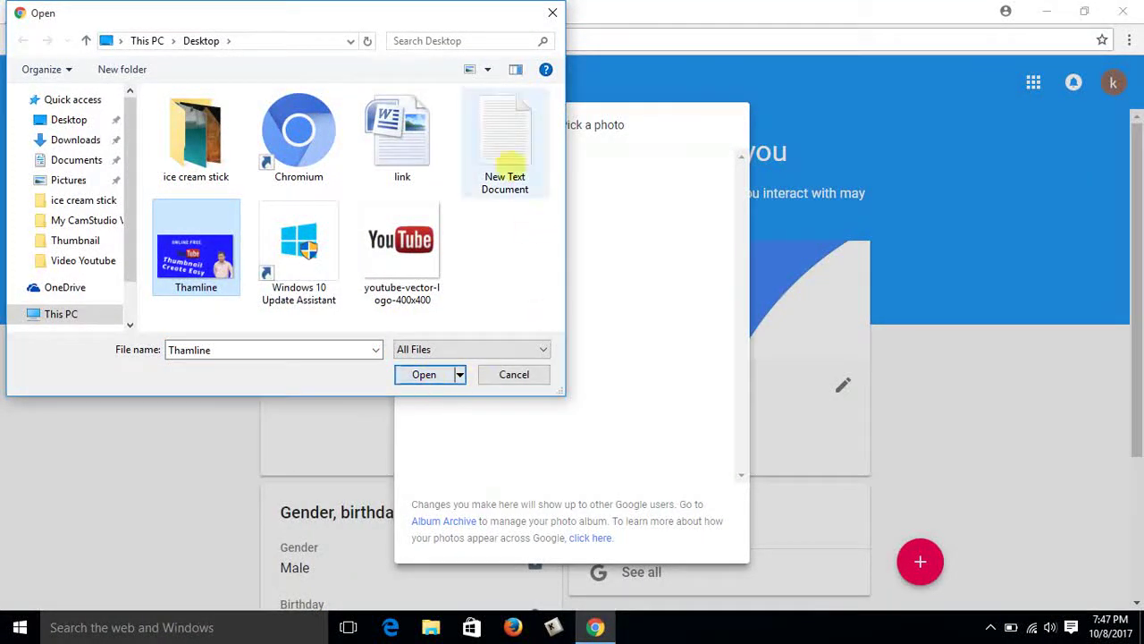
{"action": "left_click", "coordinate": [554, 12]}
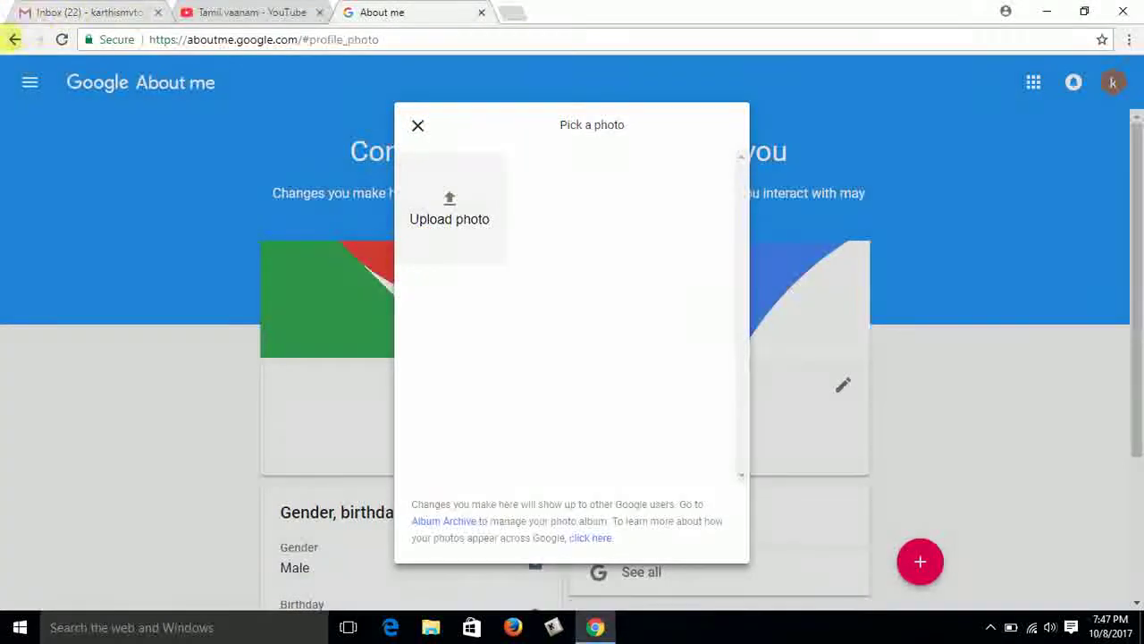
{"action": "left_click", "coordinate": [14, 40]}
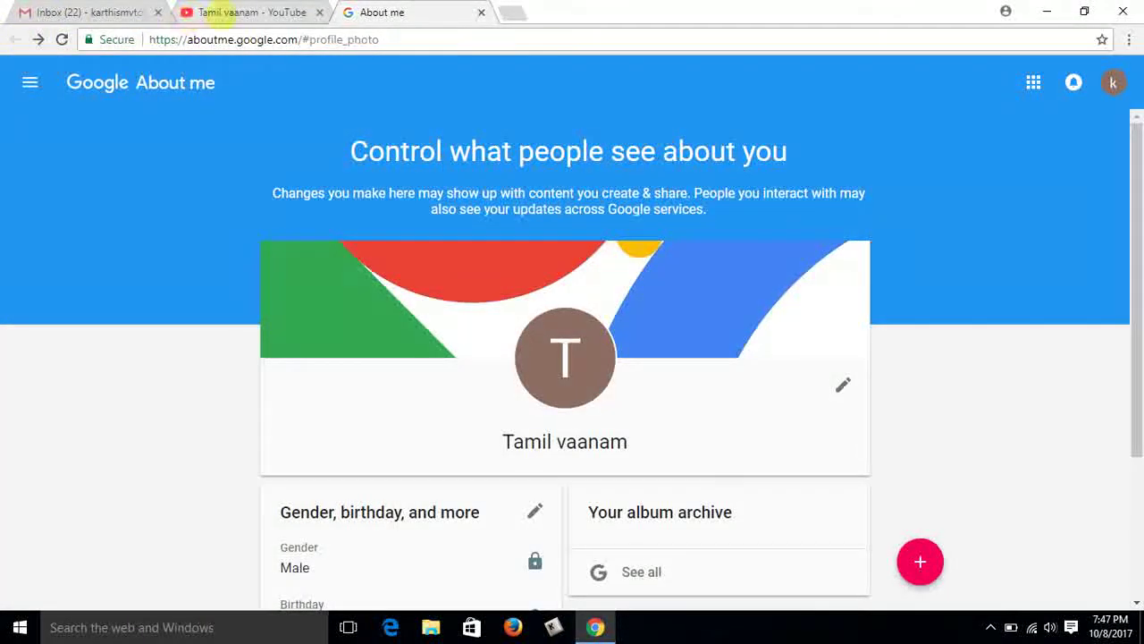
{"action": "left_click", "coordinate": [192, 16]}
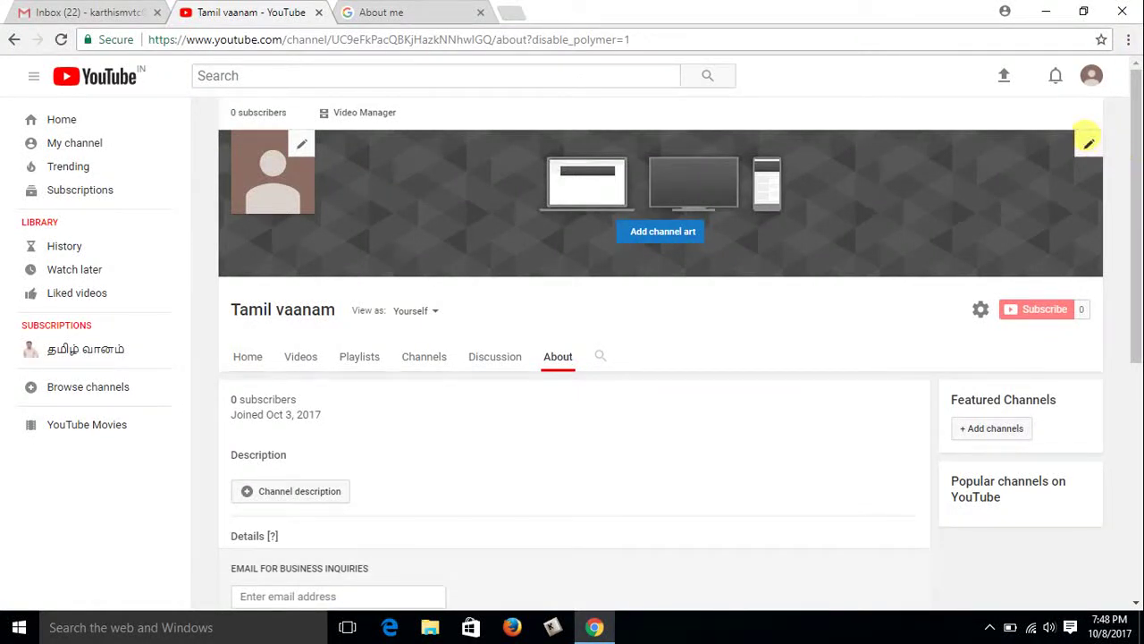
- Set the channel art to the gallery photo of an orange-flowered field under a blue sky, after checking the account's own photos
{"action": "left_click", "coordinate": [1089, 143]}
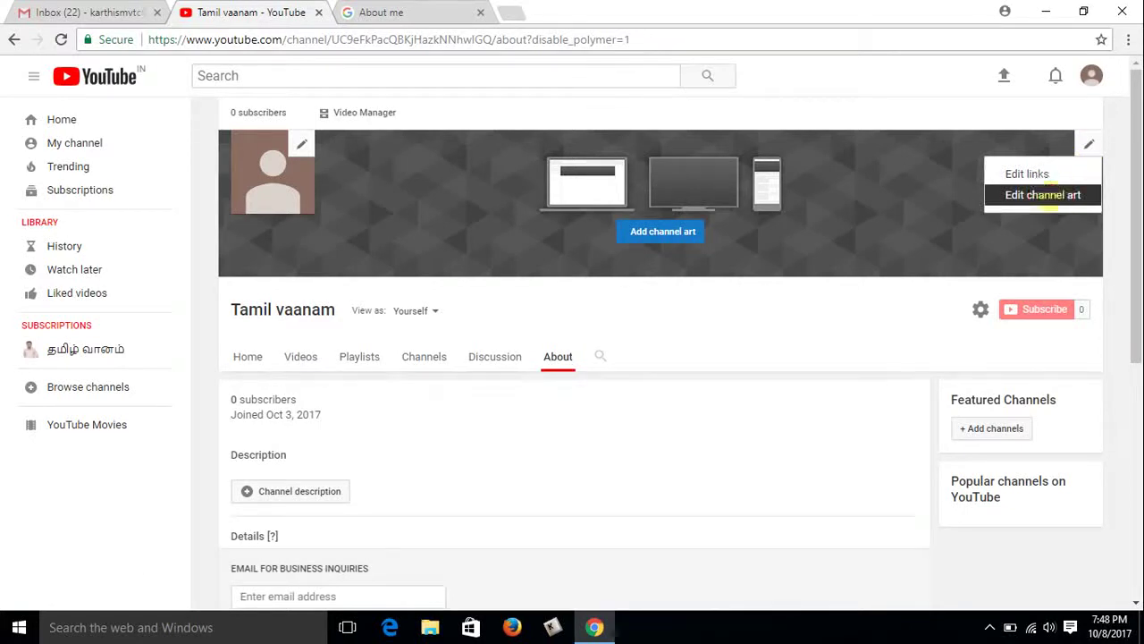
{"action": "left_click", "coordinate": [1046, 195]}
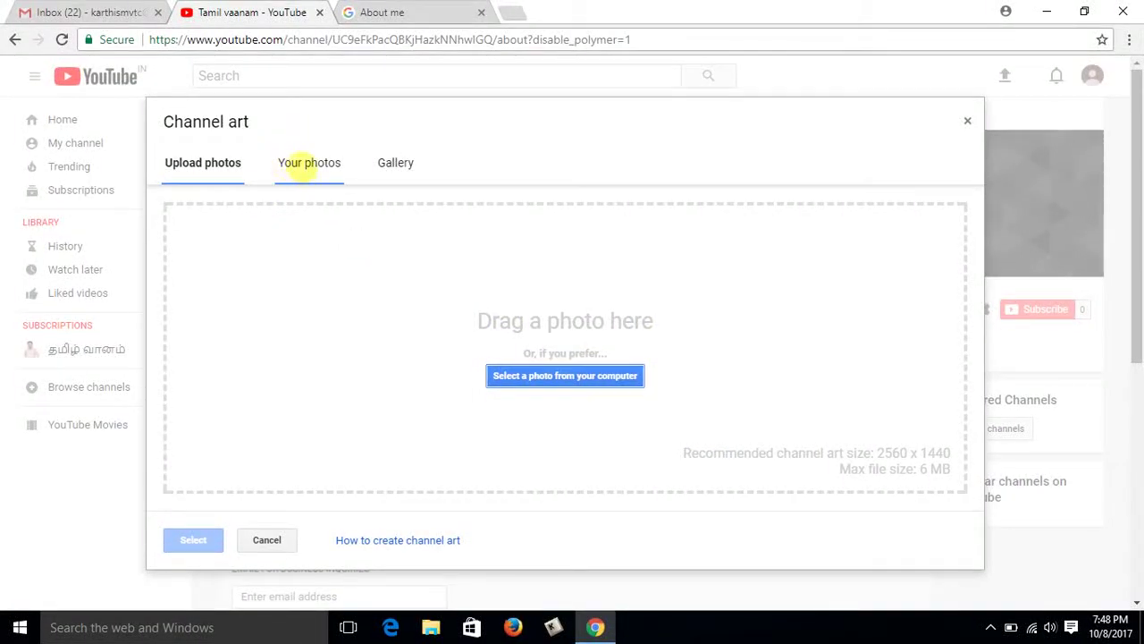
{"action": "left_click", "coordinate": [302, 161]}
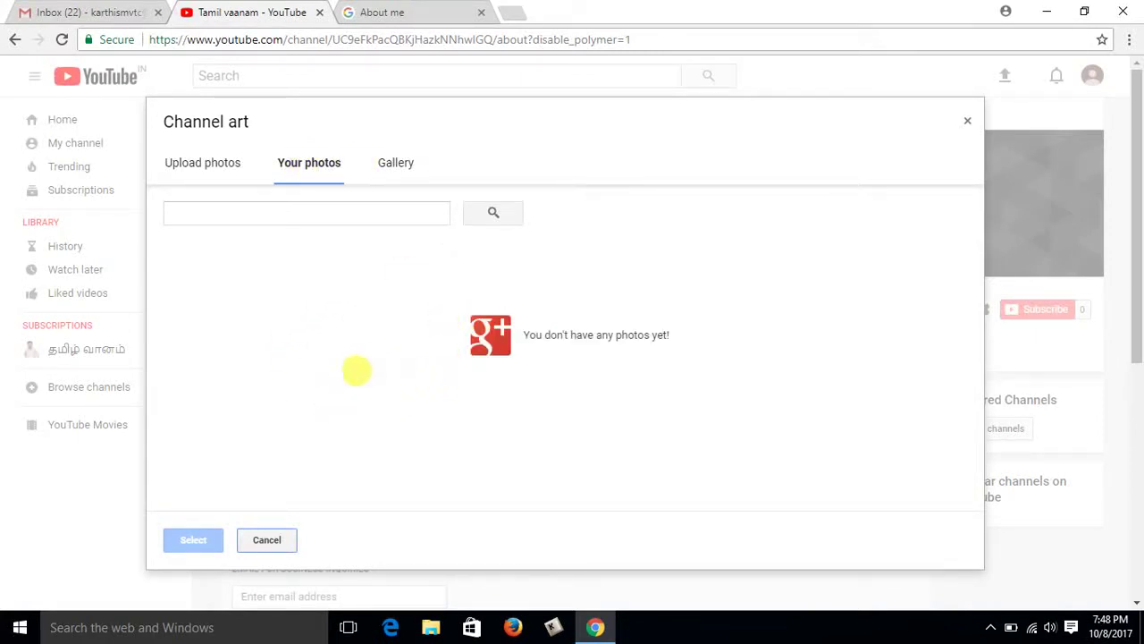
{"action": "left_click", "coordinate": [395, 163]}
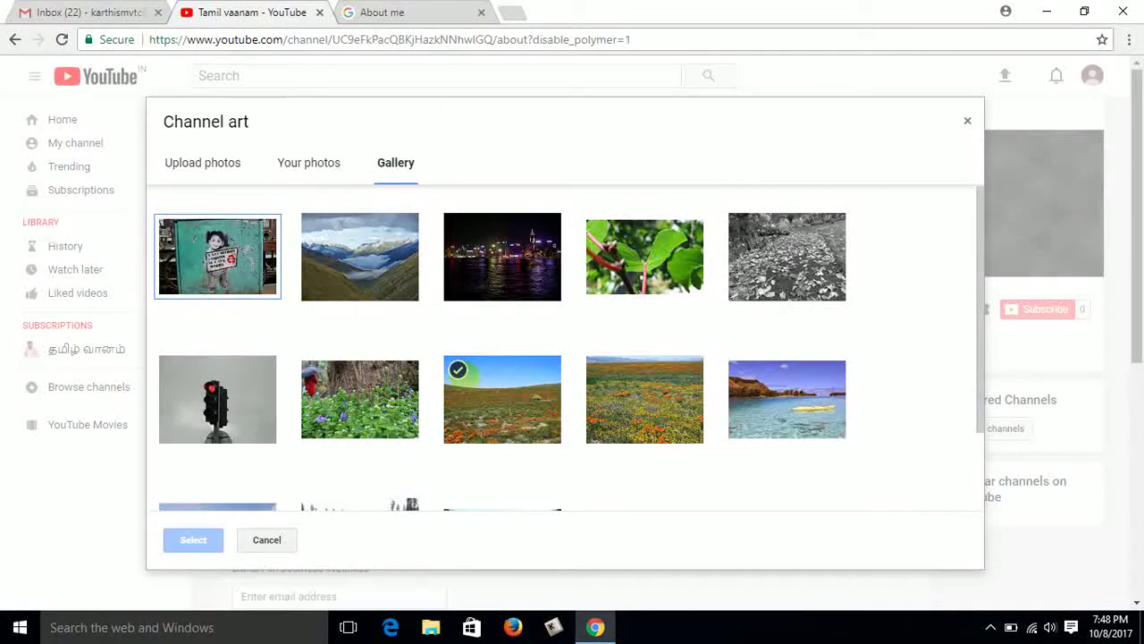
{"action": "left_click", "coordinate": [458, 370]}
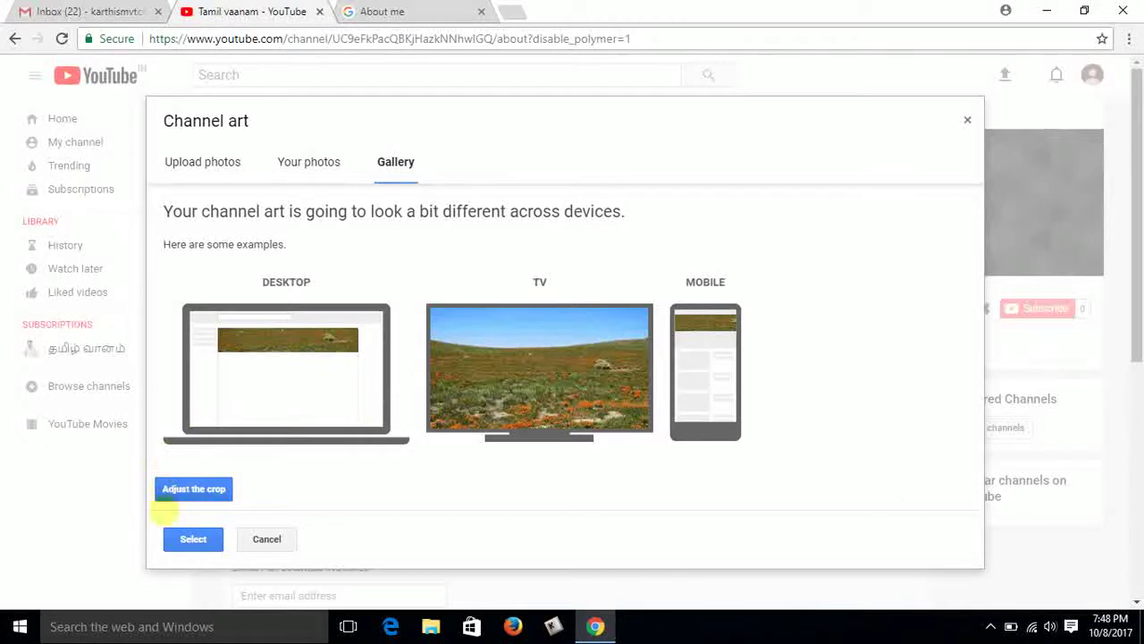
{"action": "left_click", "coordinate": [193, 539]}
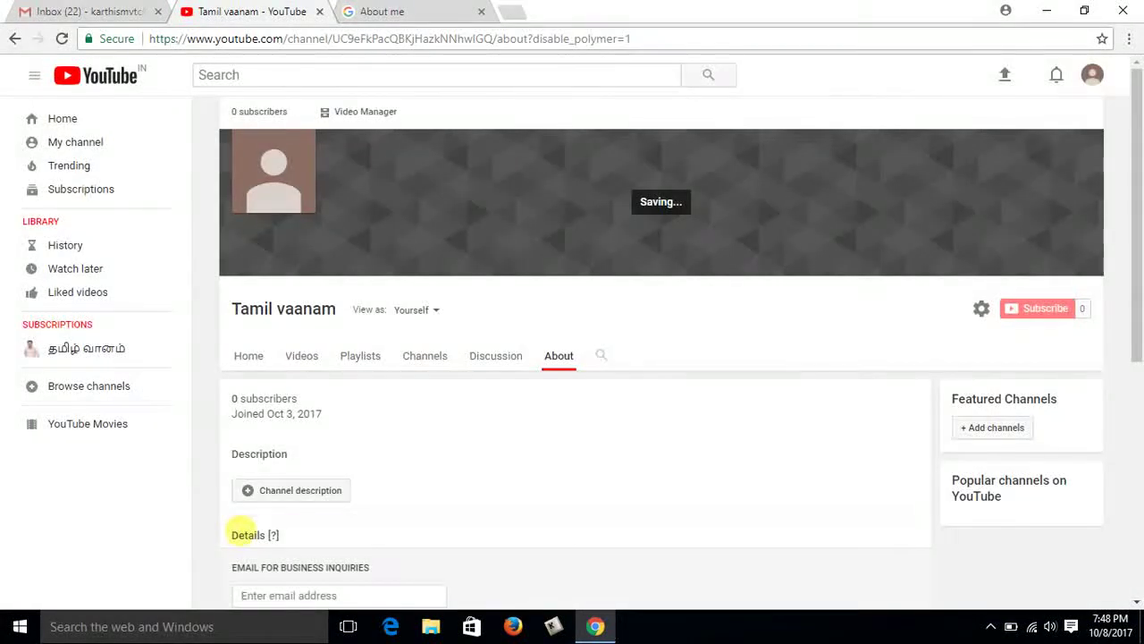